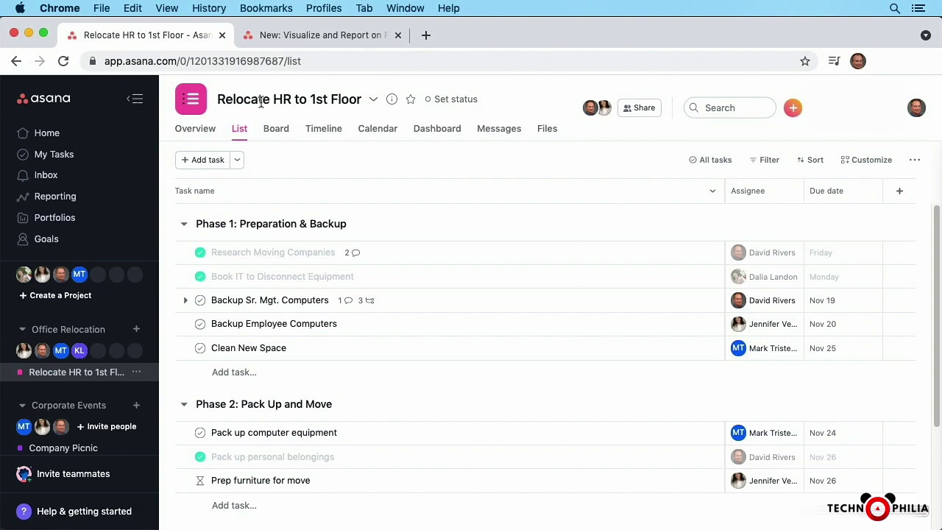
# Step: Title the project overview description "Welcome" and write an Office Relocation team greeting about moving HR from the 8th floor to the 1st floor
pyautogui.click(196, 133)
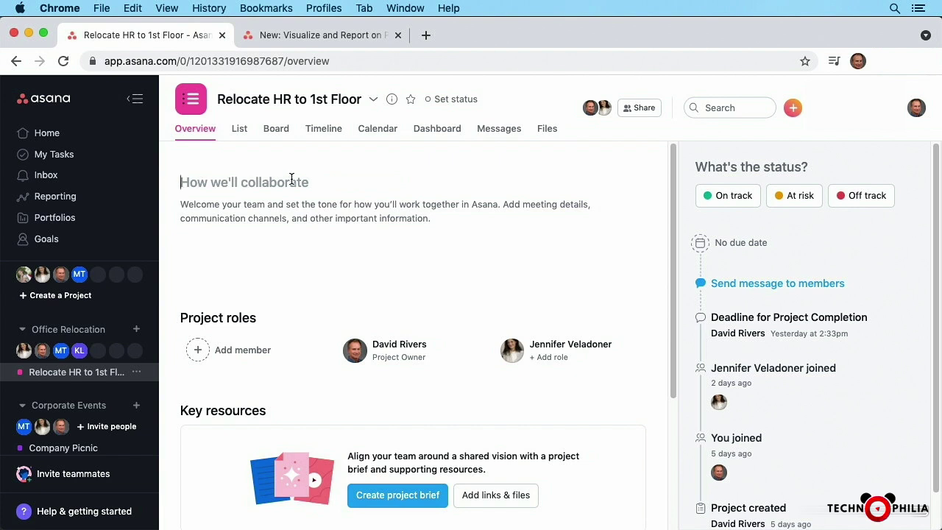
pyautogui.write('Welcome')
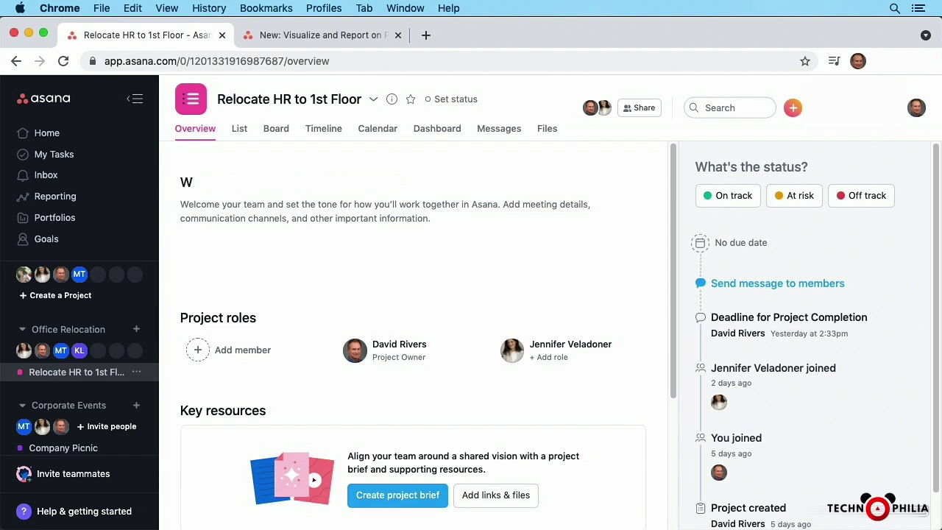
pyautogui.click(185, 207)
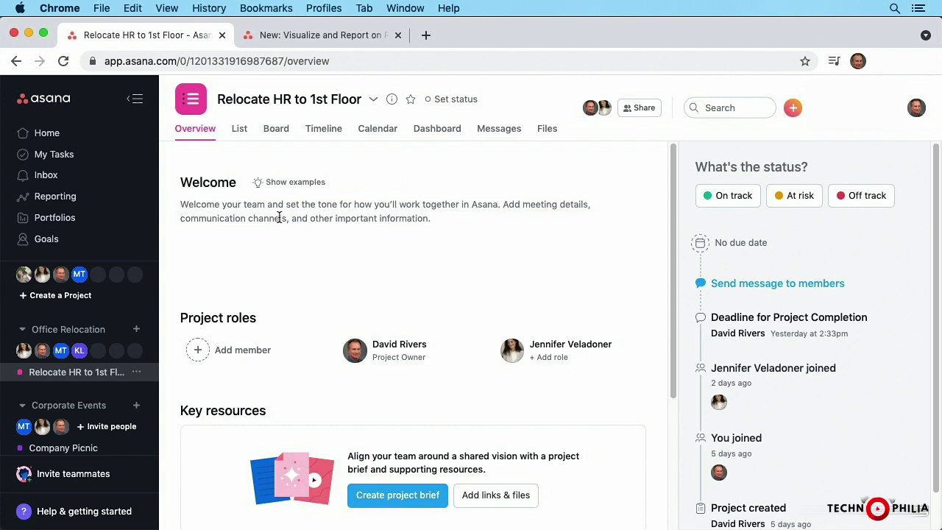
pyautogui.write("Welcome Office Relocation team! We'll be using this project to coordinate the relocation of the HR department from the 8th floor to the 1st floor.  Come here often to see how the project is progressing.")
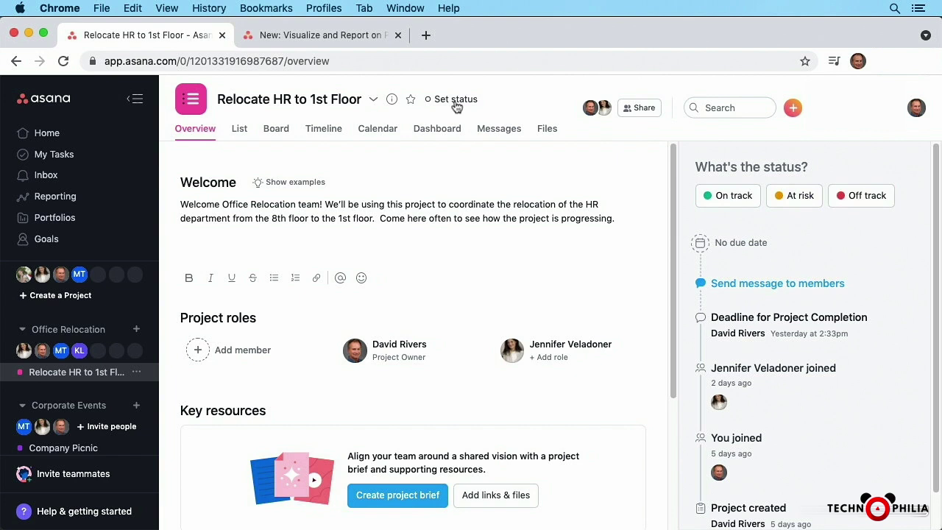
# Step: Check the project's board view, then read the "Deadline for Project Completion" message from the overview's activity feed and return to the overview
pyautogui.click(278, 132)
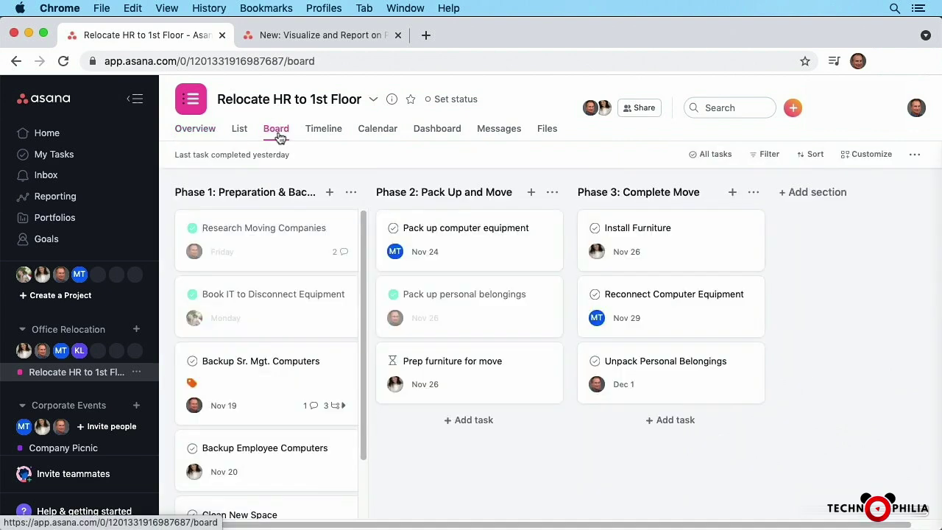
pyautogui.click(458, 100)
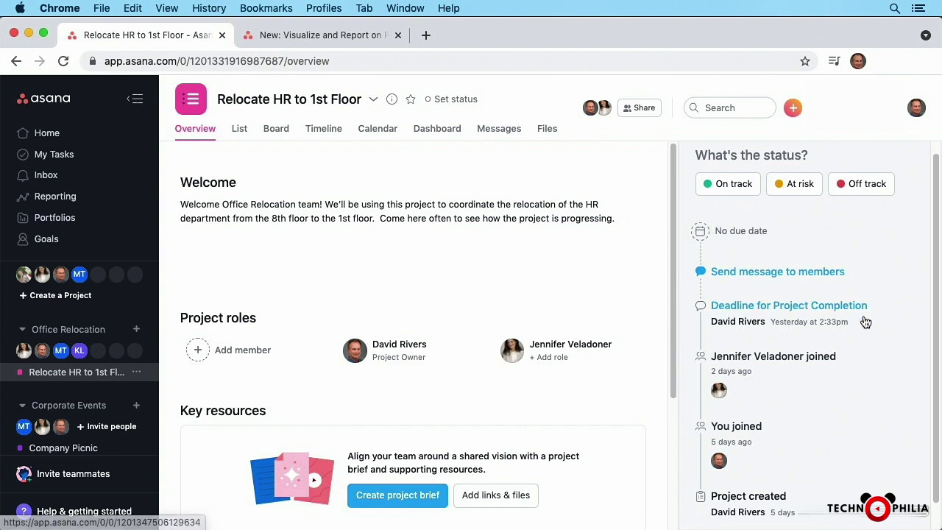
pyautogui.scroll(-1, 861, 317)
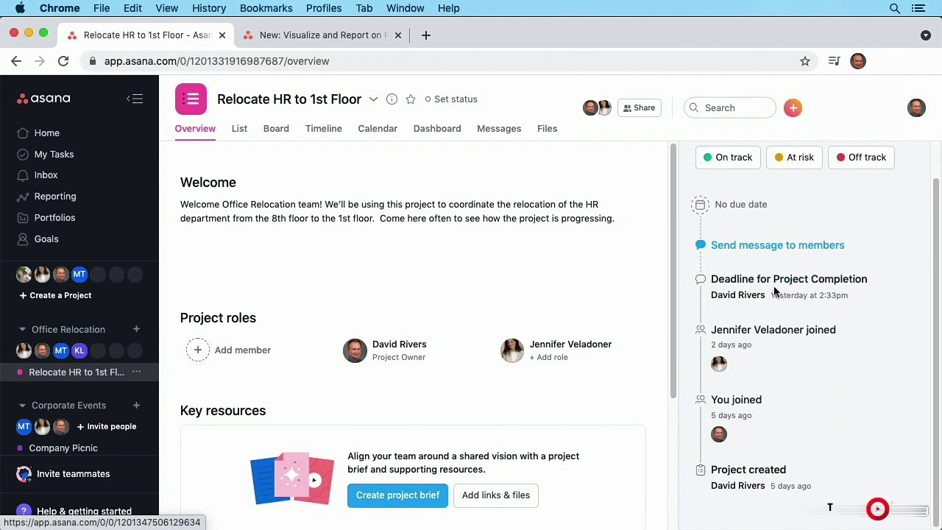
pyautogui.click(804, 281)
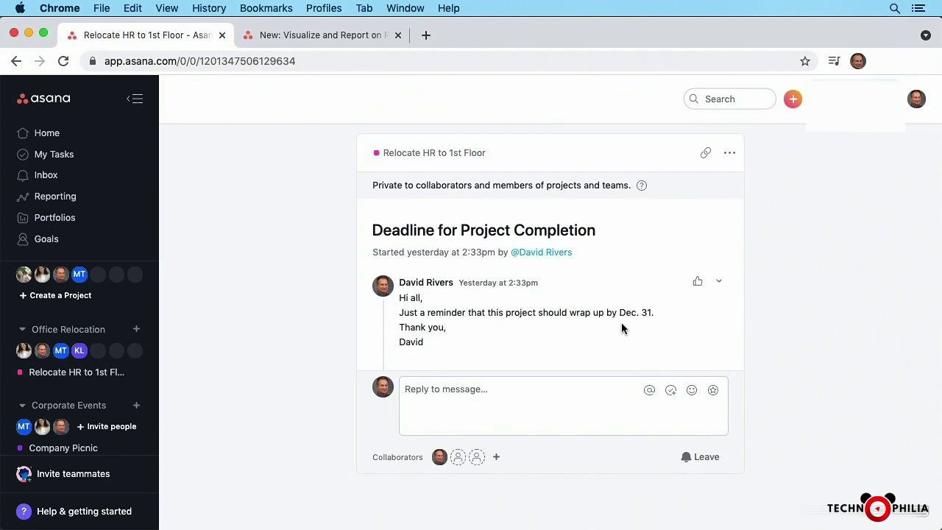
pyautogui.click(16, 65)
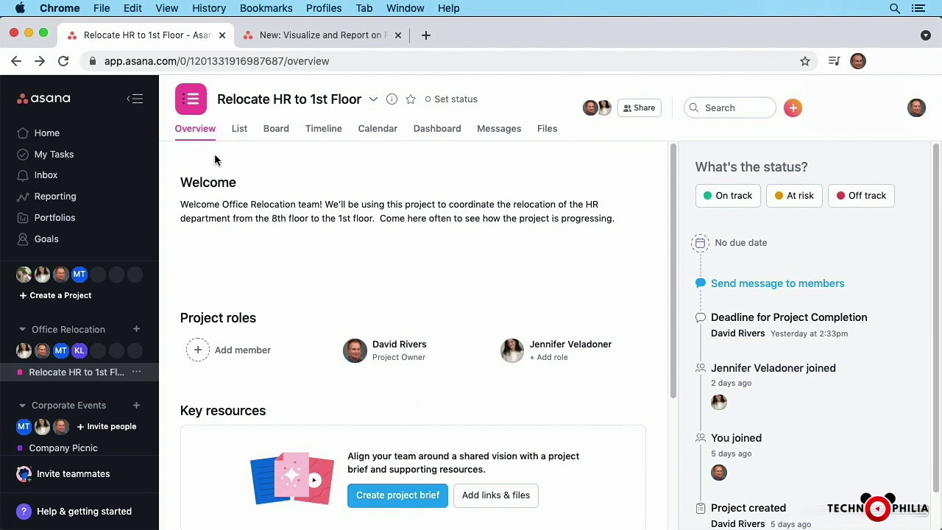
# Step: Set the project's due date to December 31, 2021
pyautogui.click(739, 249)
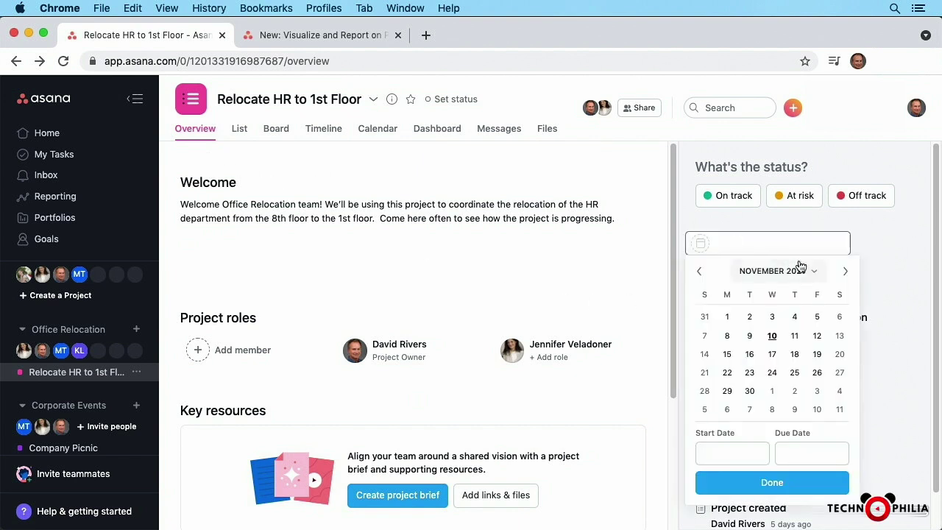
pyautogui.click(847, 272)
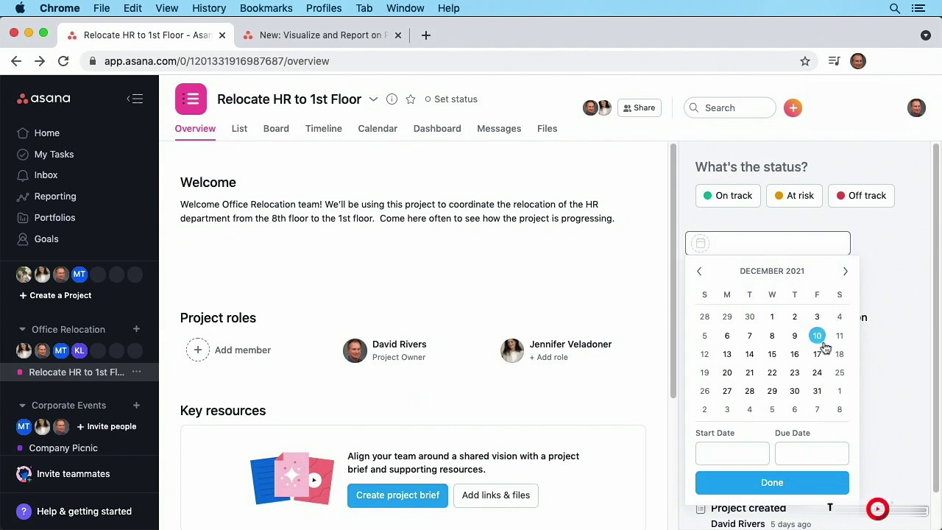
pyautogui.click(818, 392)
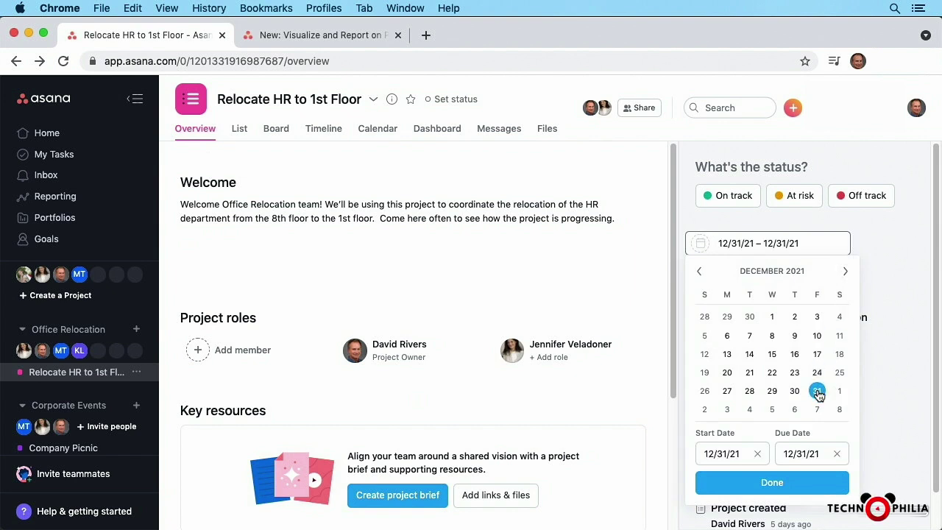
# Step: Set the project's start date to 11/10/21 and confirm the date range
pyautogui.click(743, 454)
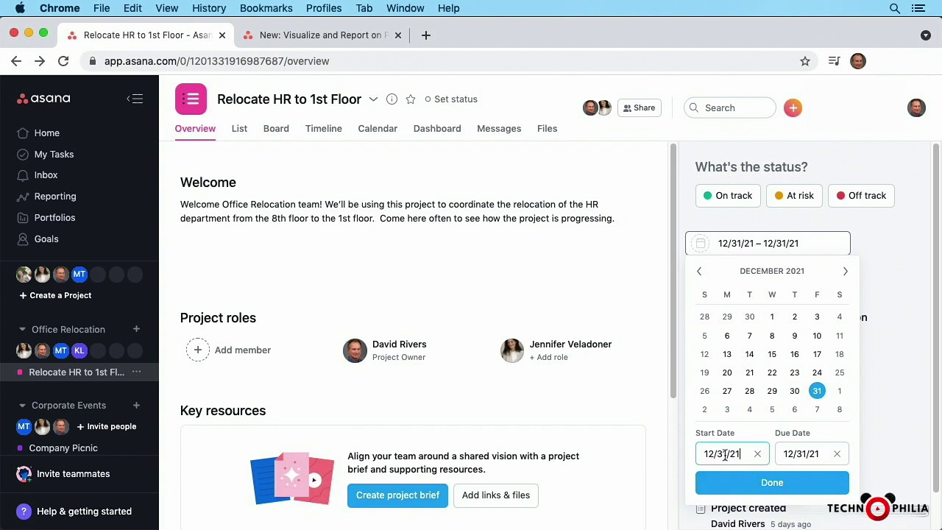
pyautogui.press('BackSpace')
pyautogui.write('1')
pyautogui.click(725, 453)
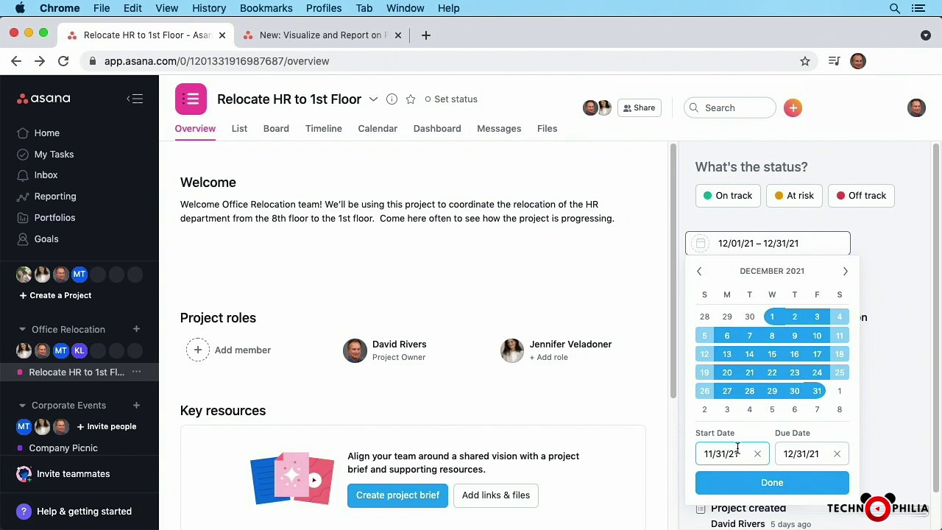
pyautogui.press('BackSpace')
pyautogui.press('BackSpace')
pyautogui.write('10')
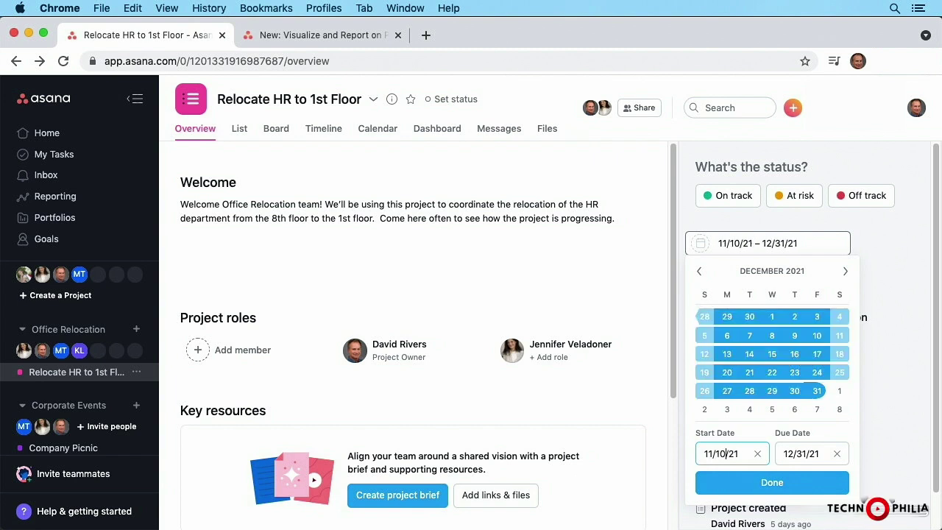
pyautogui.click(772, 483)
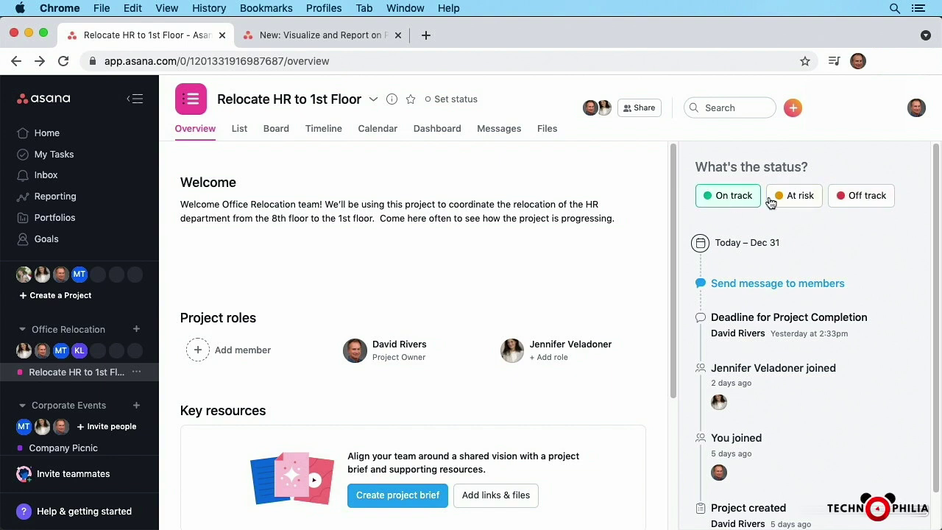
# Step: Post an "On track" status update for the project with the reminder to update every Friday turned on
pyautogui.click(728, 202)
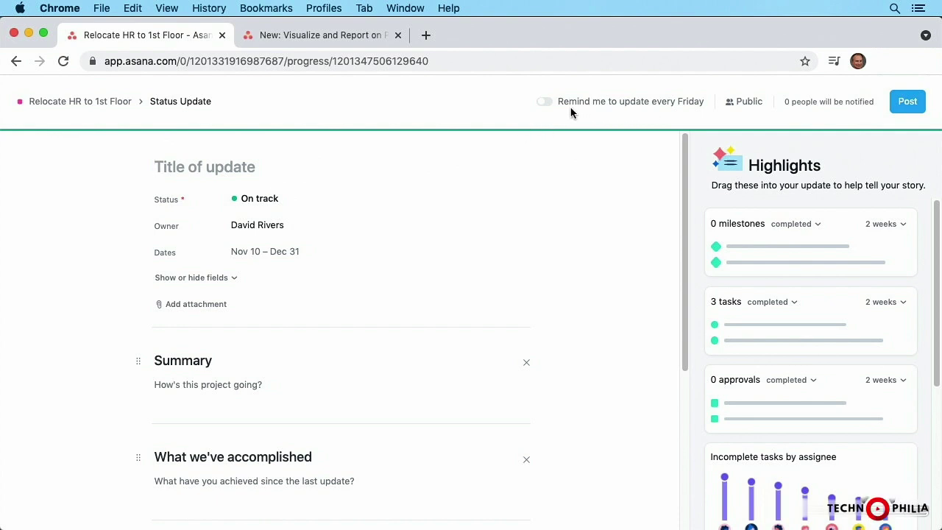
pyautogui.click(542, 103)
pyautogui.scroll(-7, 312, 488)
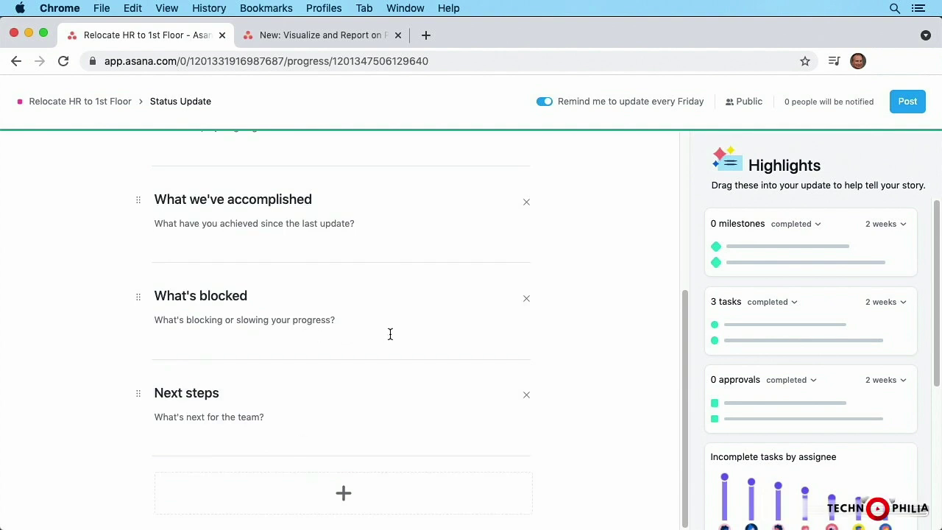
pyautogui.scroll(7, 341, 440)
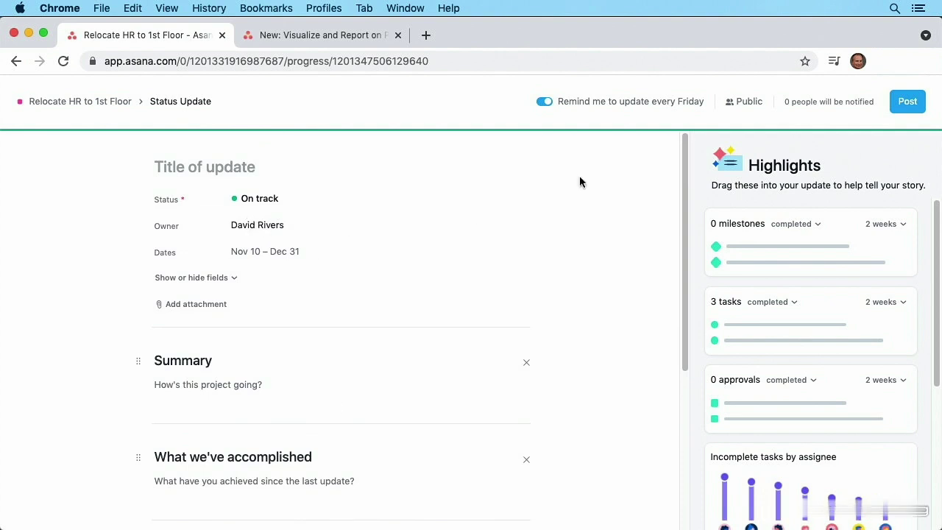
pyautogui.click(893, 106)
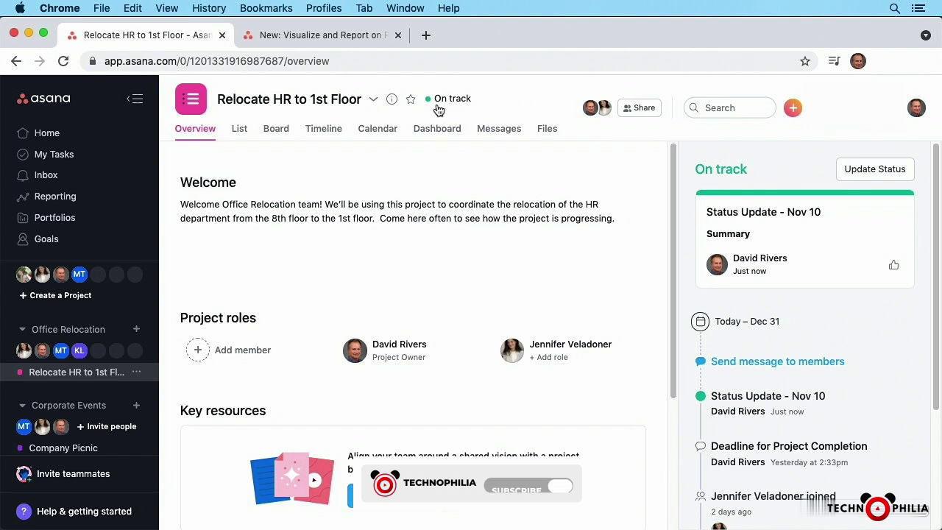
pyautogui.scroll(-3, 849, 350)
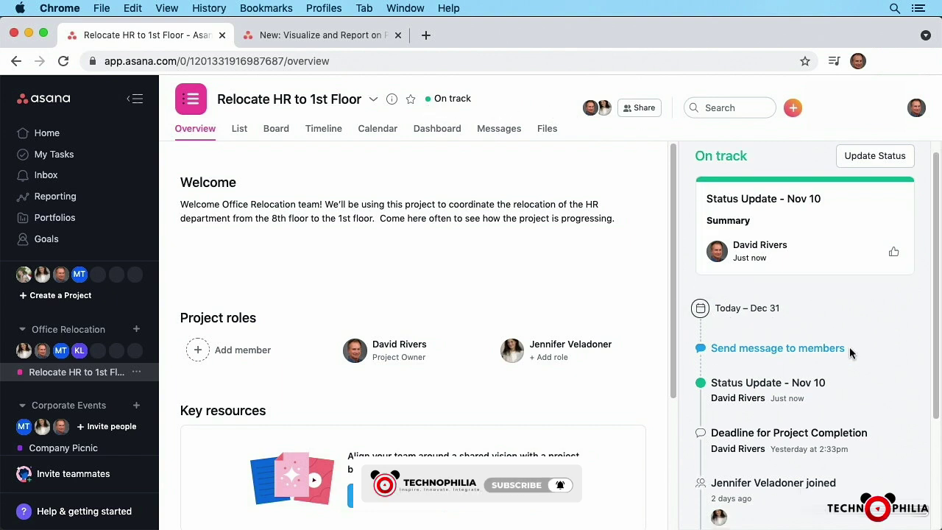
pyautogui.scroll(-2, 852, 353)
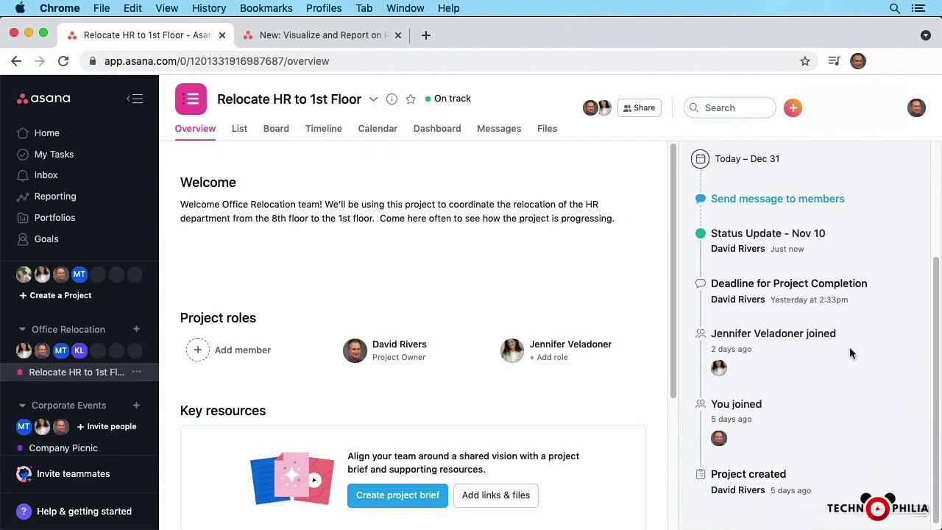
pyautogui.scroll(2, 852, 352)
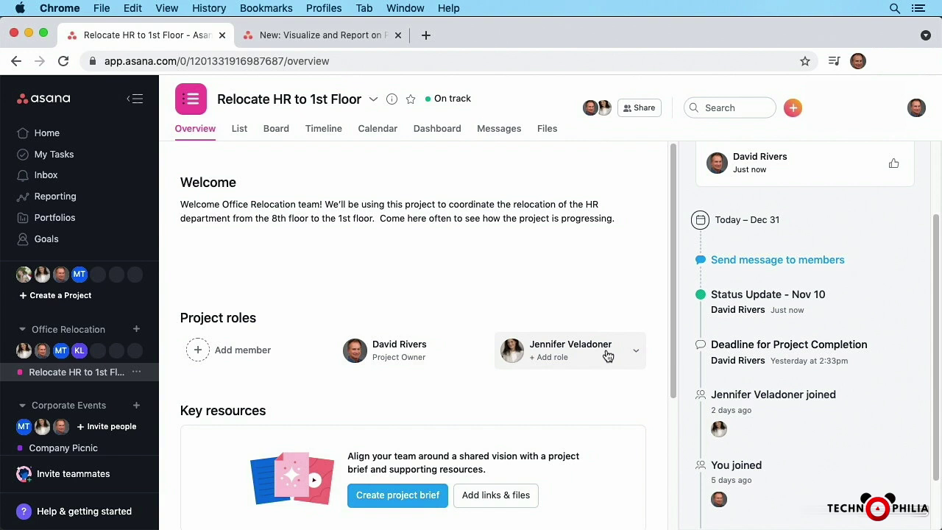
# Step: Give the project member who has no role yet the role "Contributor"
pyautogui.click(548, 365)
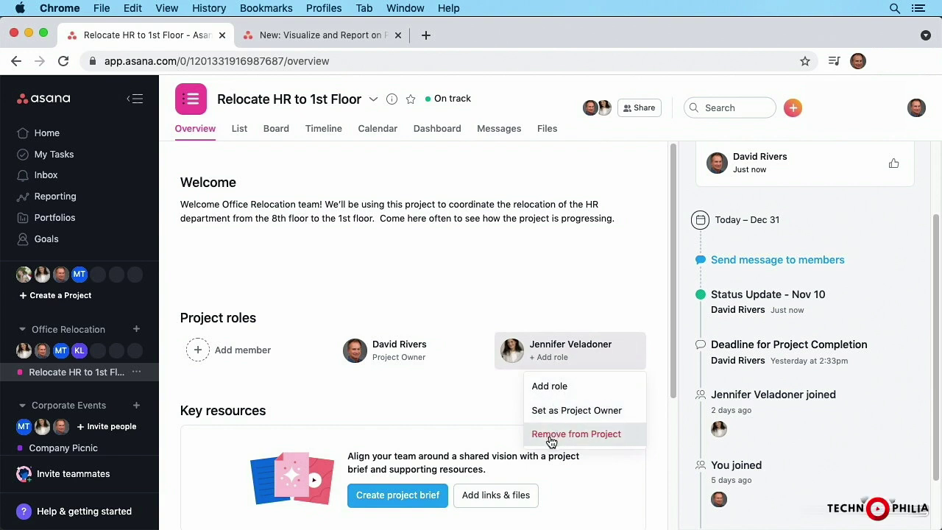
pyautogui.click(549, 387)
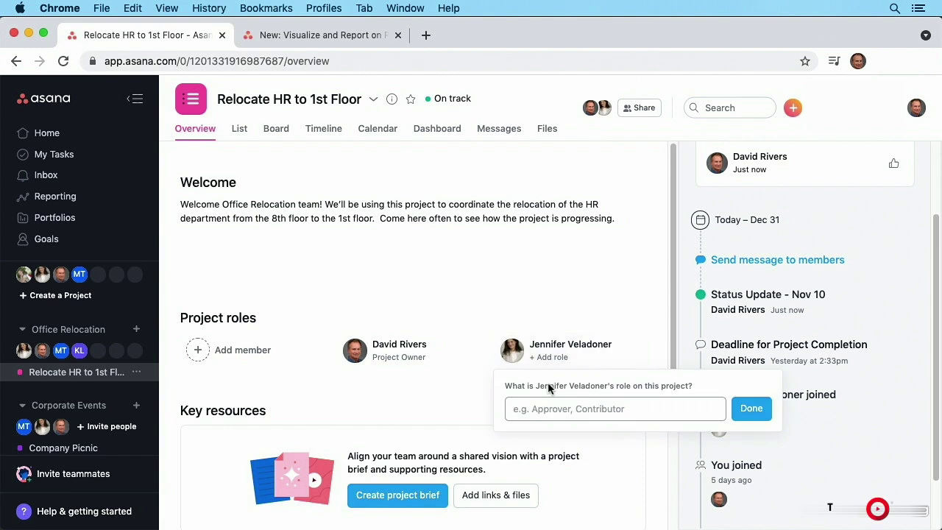
pyautogui.write('Contribut')
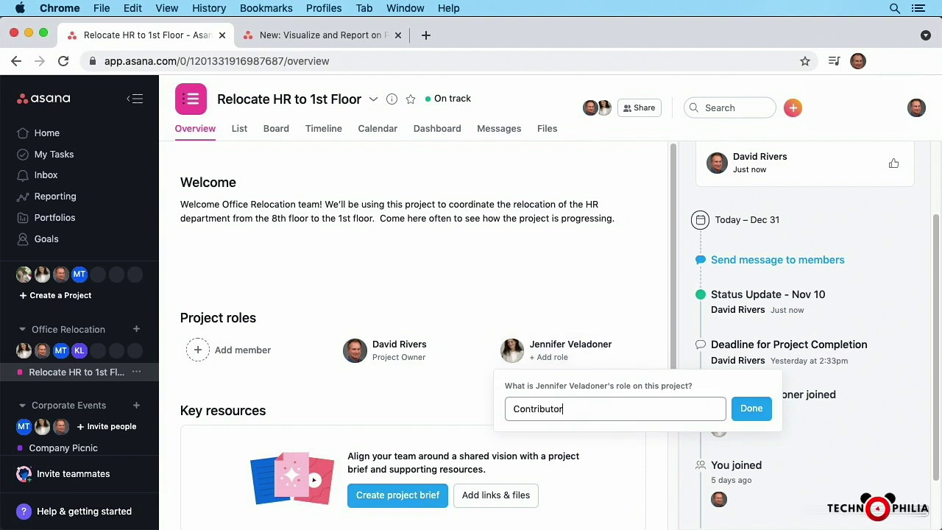
pyautogui.write('or')
pyautogui.click(749, 409)
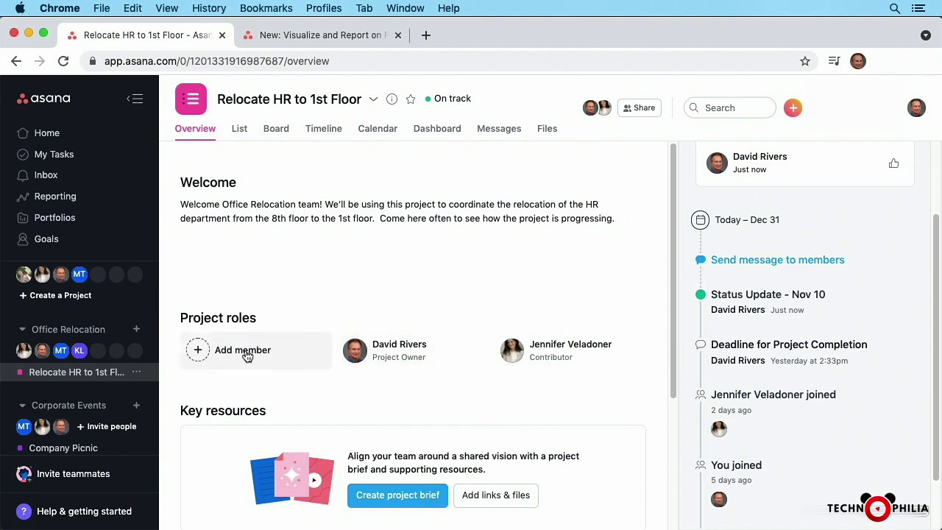
# Step: Review the overview's key resources, milestones and goals sections, check the project status in the list and board views, and return to the overview
pyautogui.scroll(-5, 247, 356)
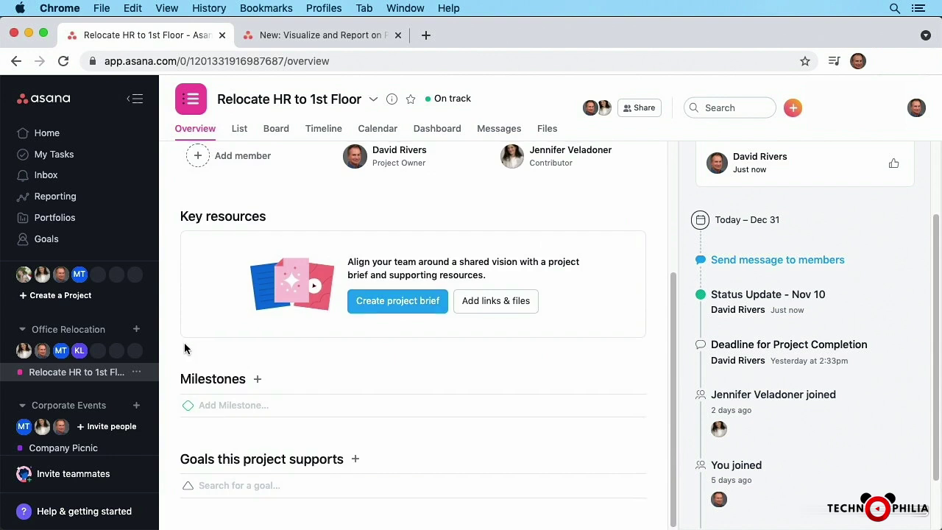
pyautogui.scroll(2, 185, 349)
pyautogui.scroll(4, 185, 349)
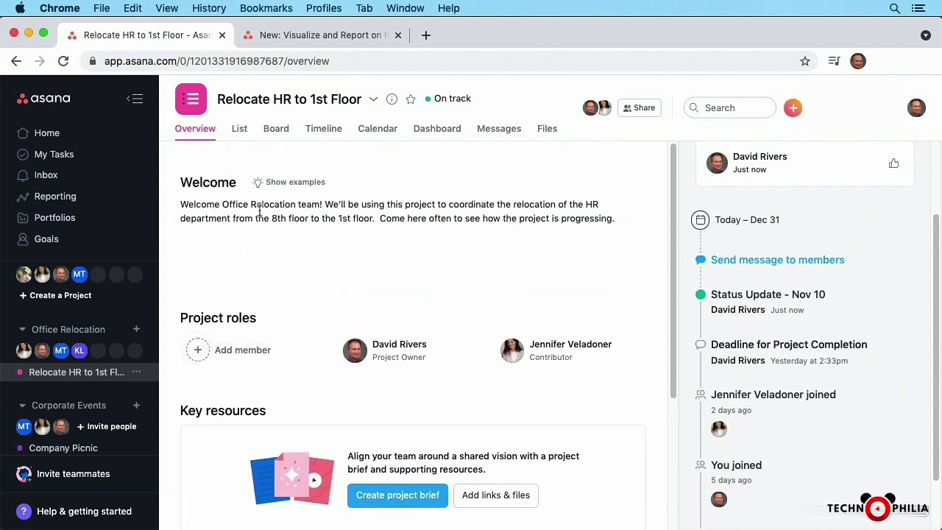
pyautogui.click(240, 132)
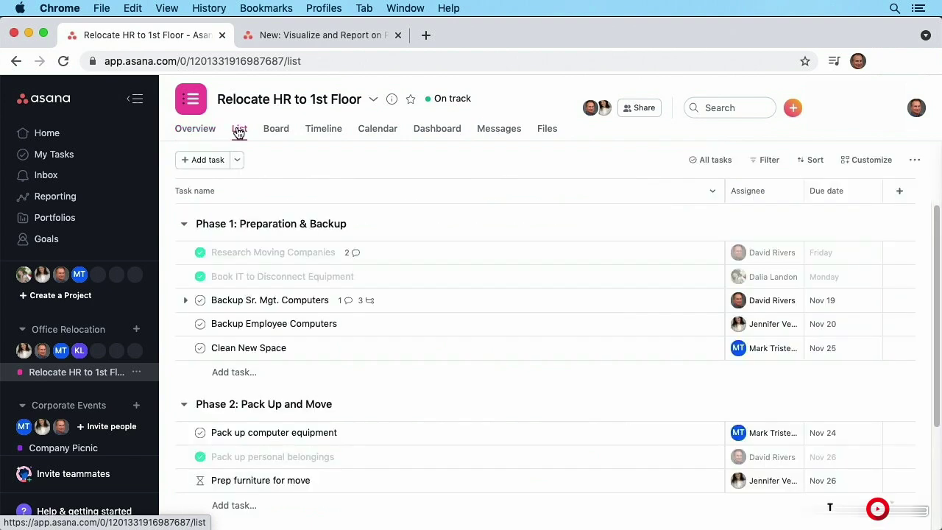
pyautogui.click(276, 134)
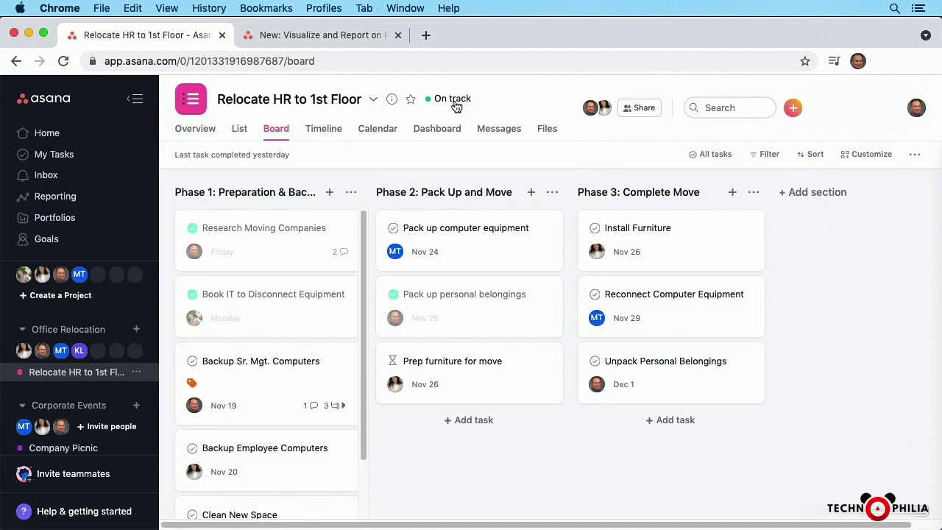
pyautogui.click(195, 130)
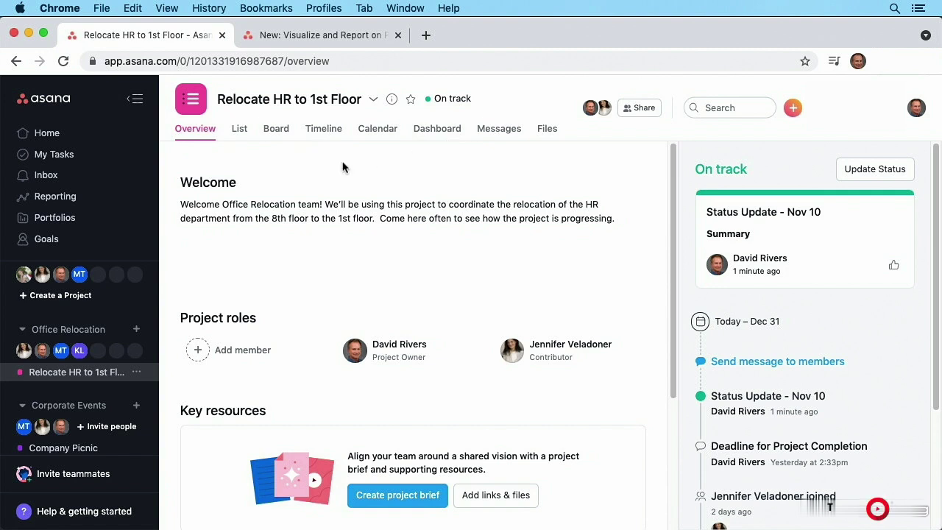
pyautogui.moveTo(294, 178)
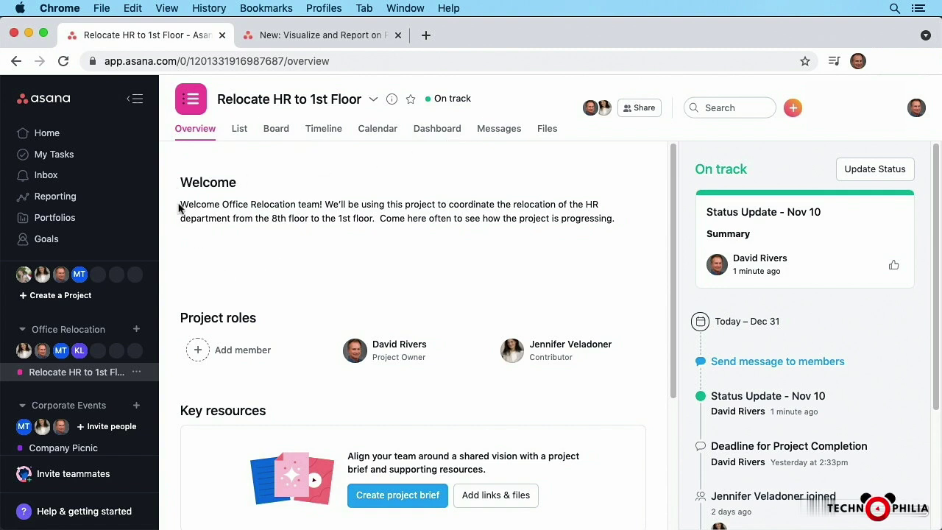
pyautogui.scroll(-1, 180, 210)
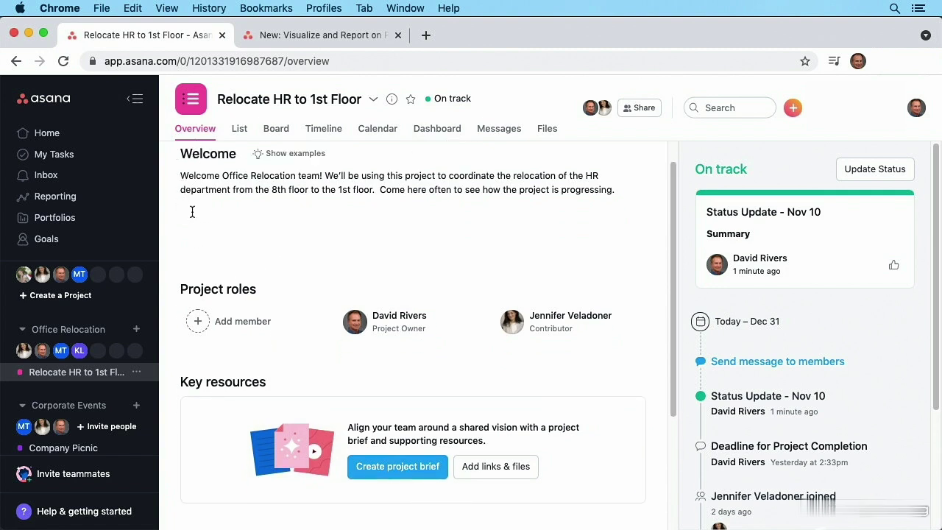
pyautogui.scroll(1, 192, 212)
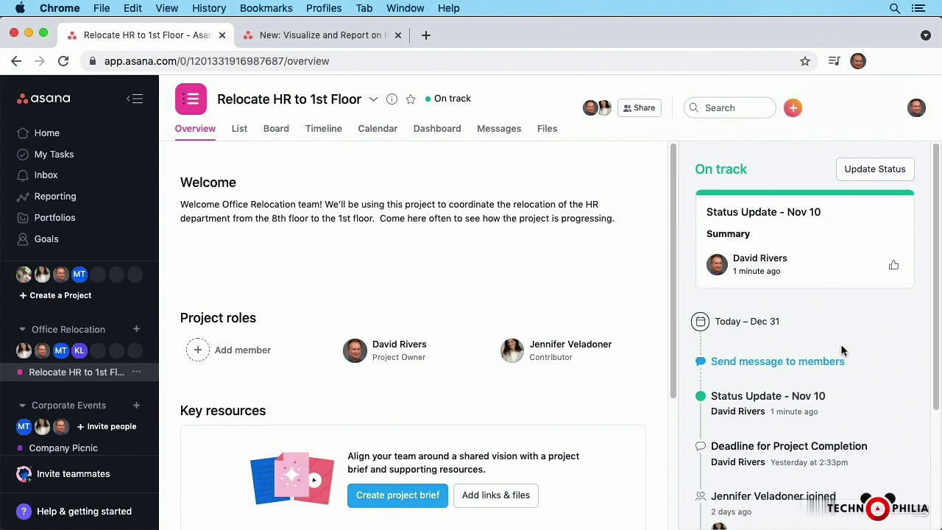
# Step: Review the activity feed in the project's overview and the scheduled tasks in its calendar from November into December 2021
pyautogui.scroll(-5, 843, 346)
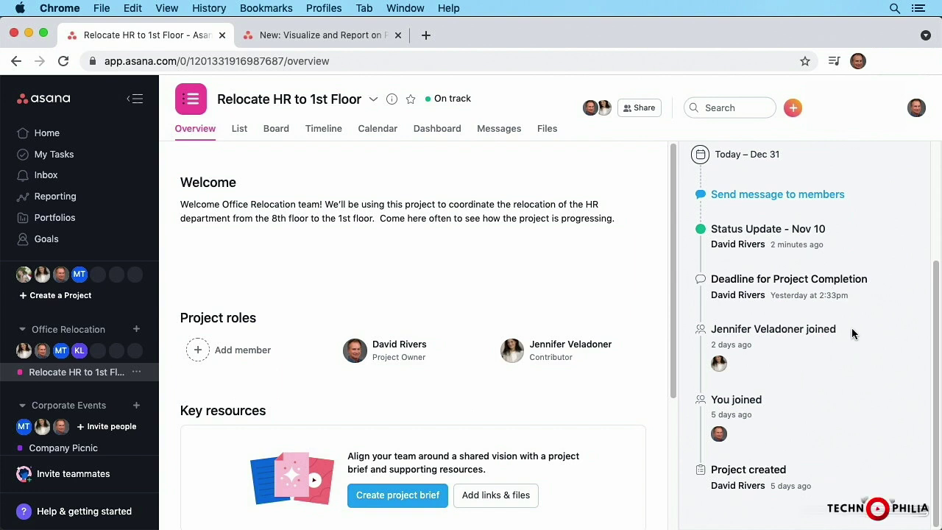
pyautogui.scroll(3, 852, 329)
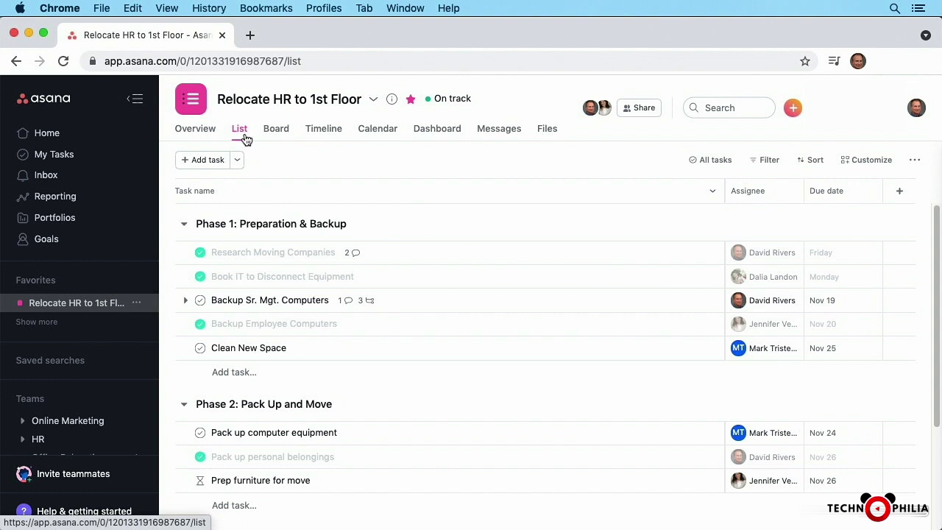
pyautogui.click(384, 138)
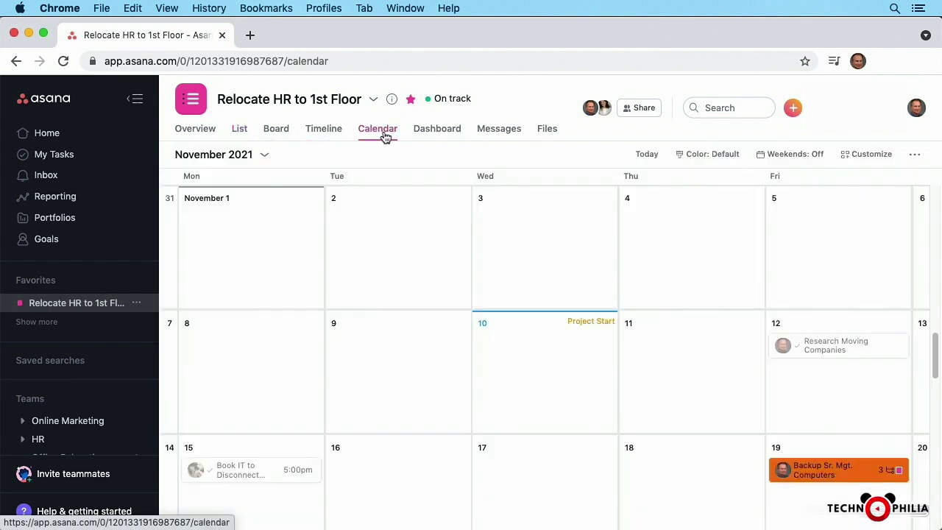
pyautogui.scroll(-2, 390, 332)
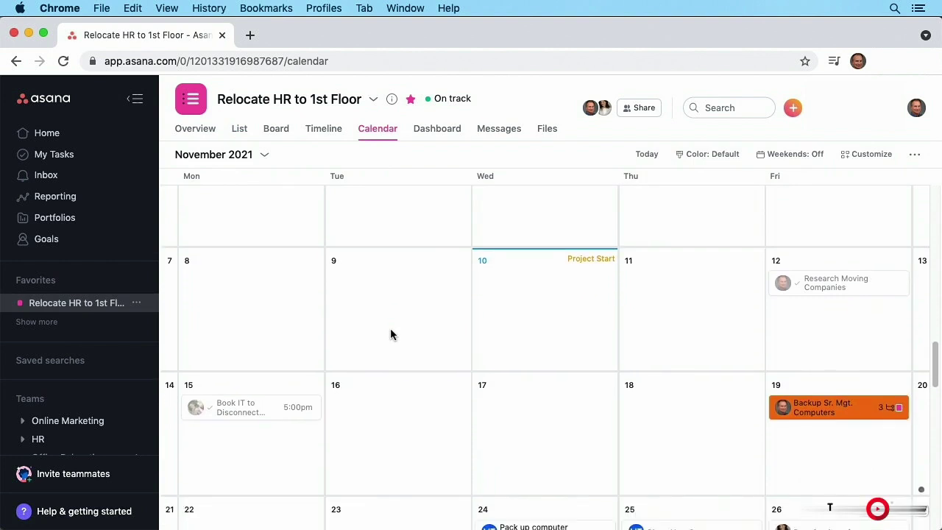
pyautogui.scroll(-2, 390, 334)
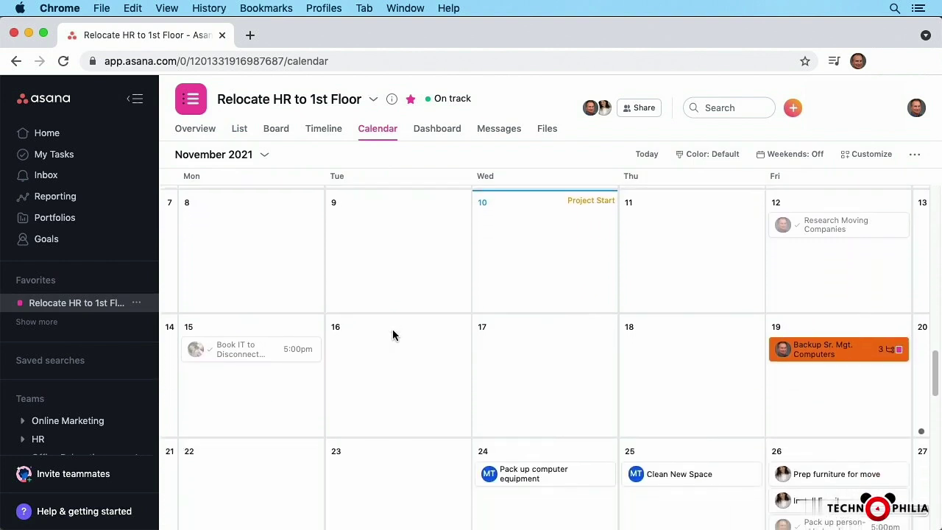
pyautogui.scroll(-1, 393, 336)
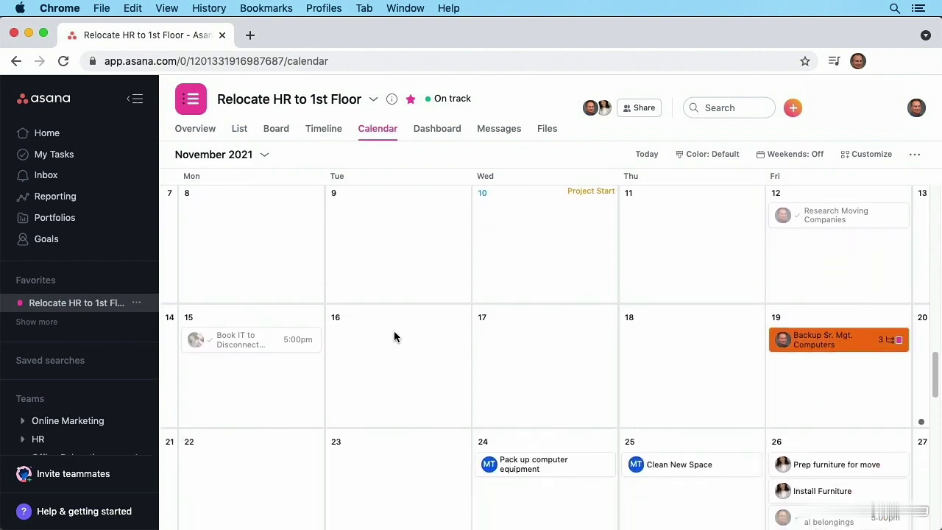
pyautogui.scroll(-2, 403, 335)
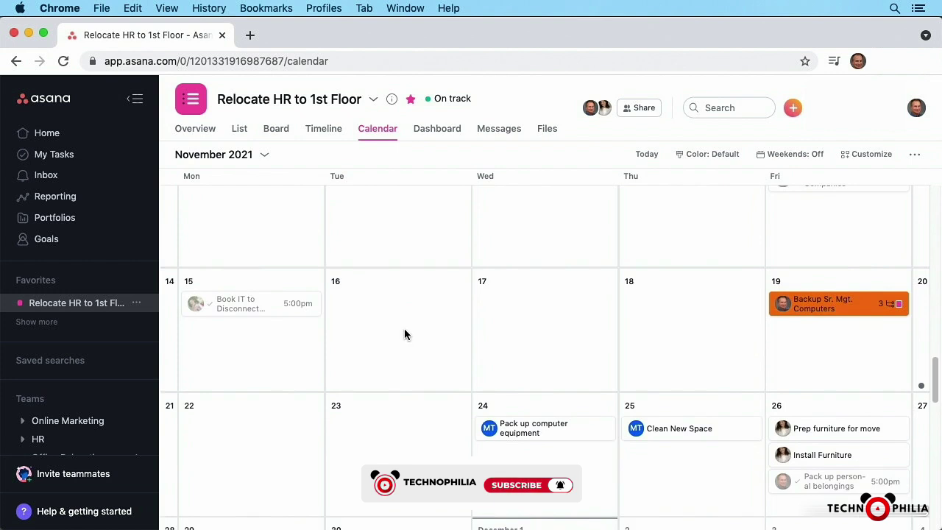
pyautogui.scroll(-2, 405, 335)
pyautogui.scroll(-2, 404, 334)
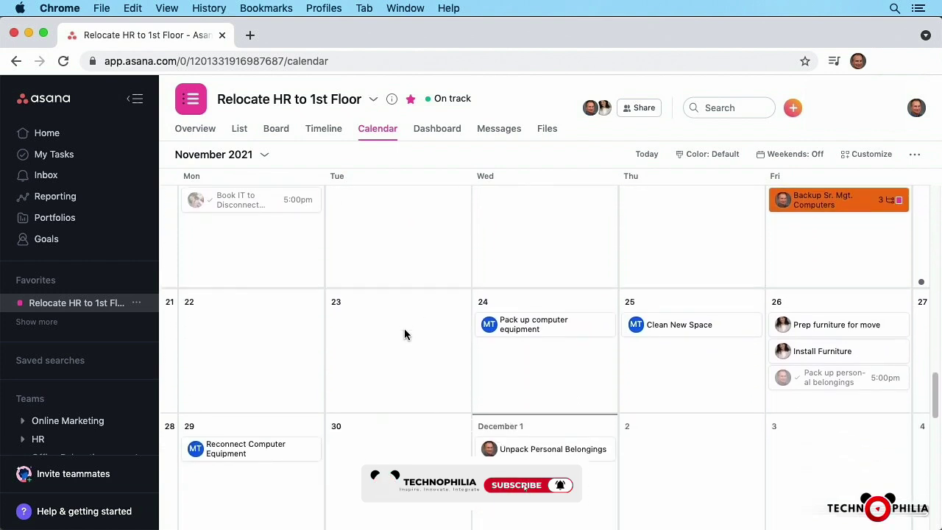
pyautogui.scroll(2, 404, 335)
pyautogui.scroll(1, 404, 335)
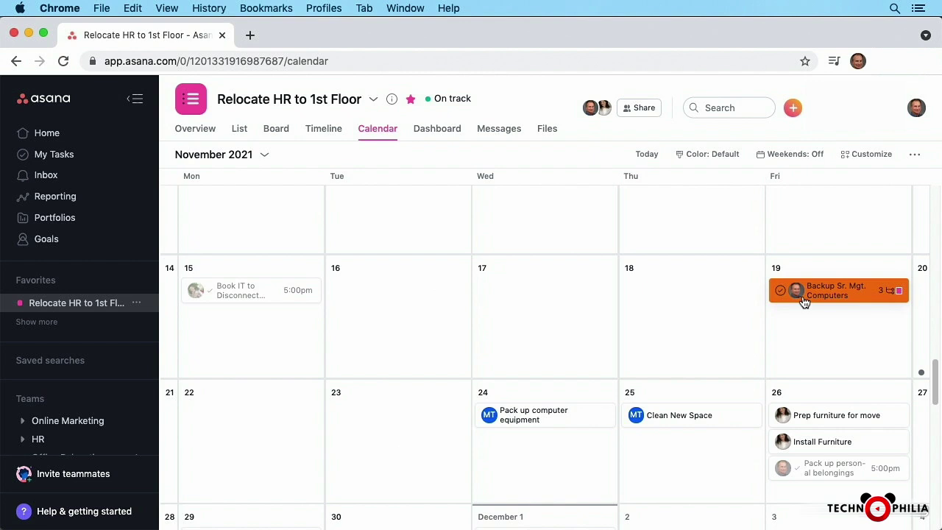
# Step: Mark the two open subtasks of the Backup Sr. Mgt. Computers task complete, along with the task itself
pyautogui.click(841, 295)
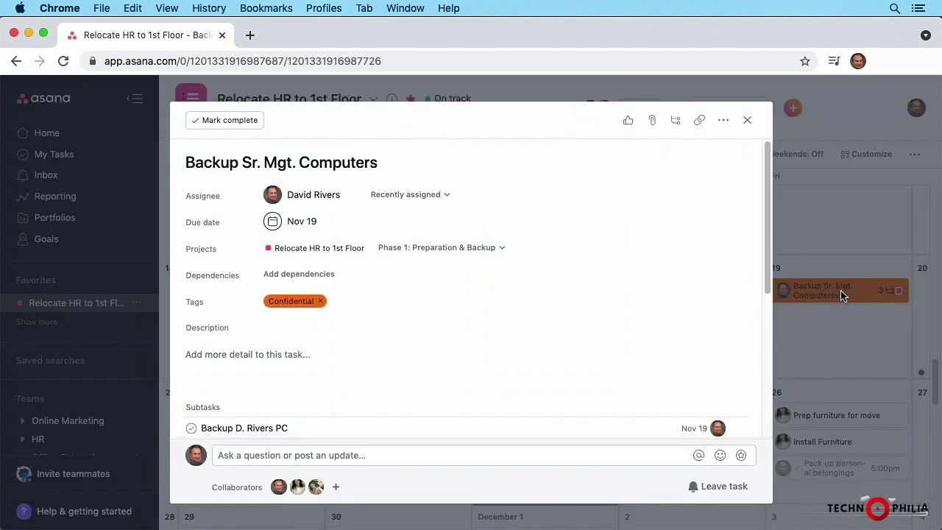
pyautogui.scroll(-3, 538, 351)
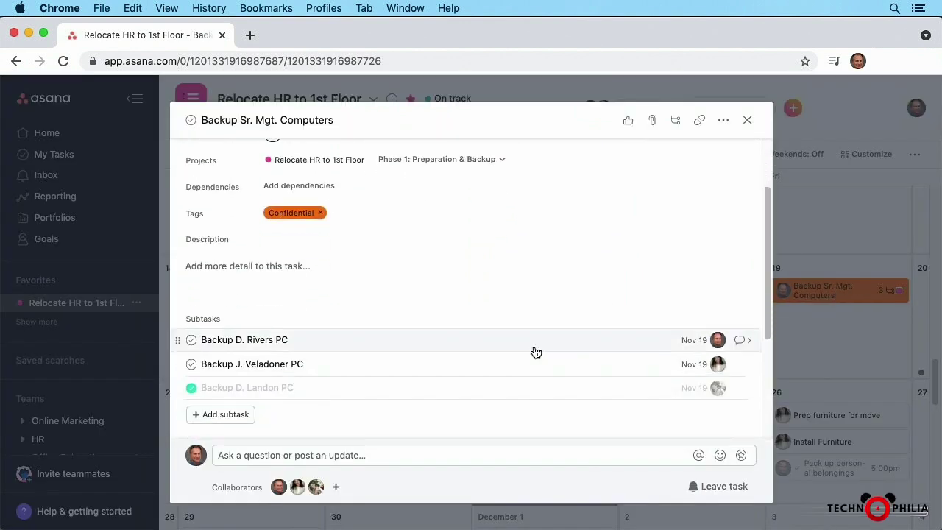
pyautogui.scroll(-1, 537, 351)
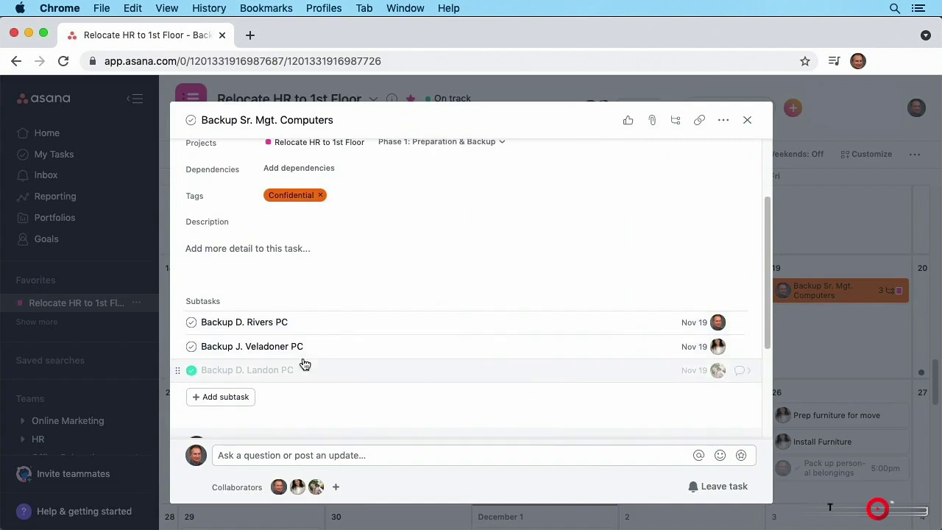
pyautogui.click(192, 347)
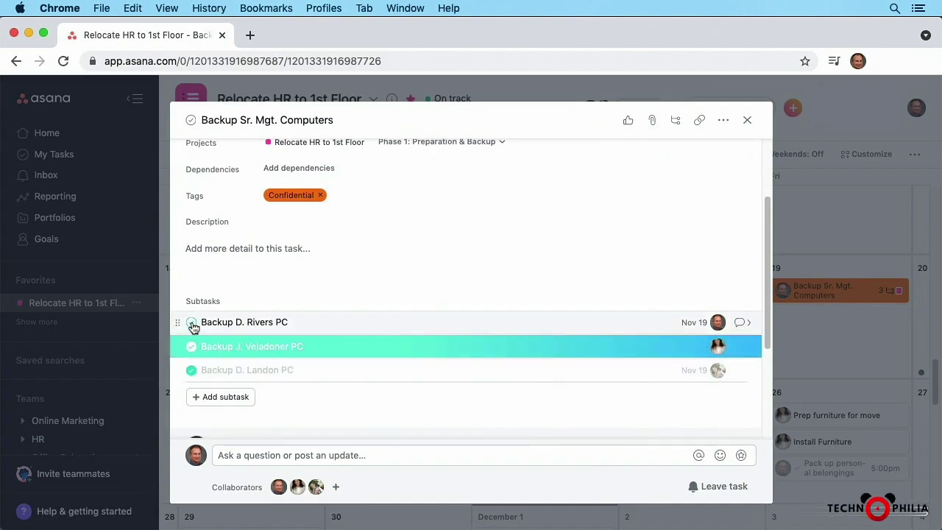
pyautogui.click(192, 323)
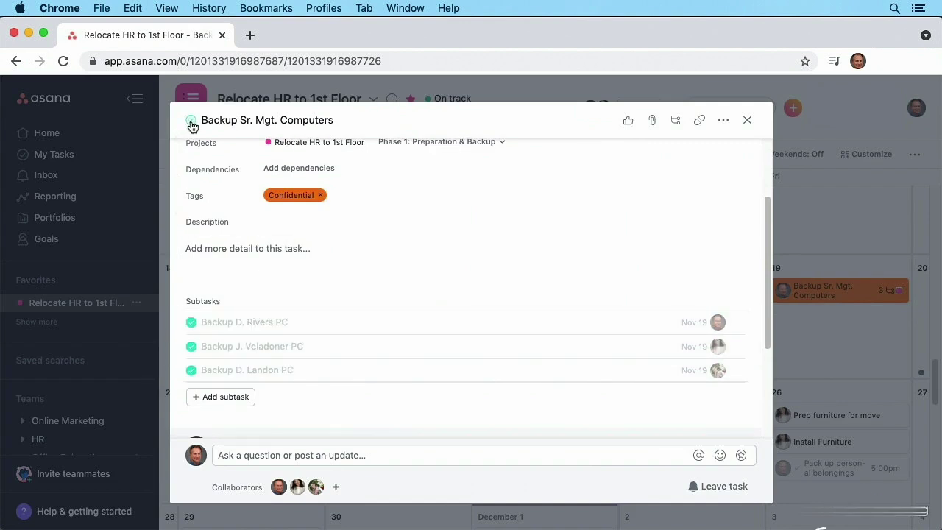
pyautogui.click(191, 121)
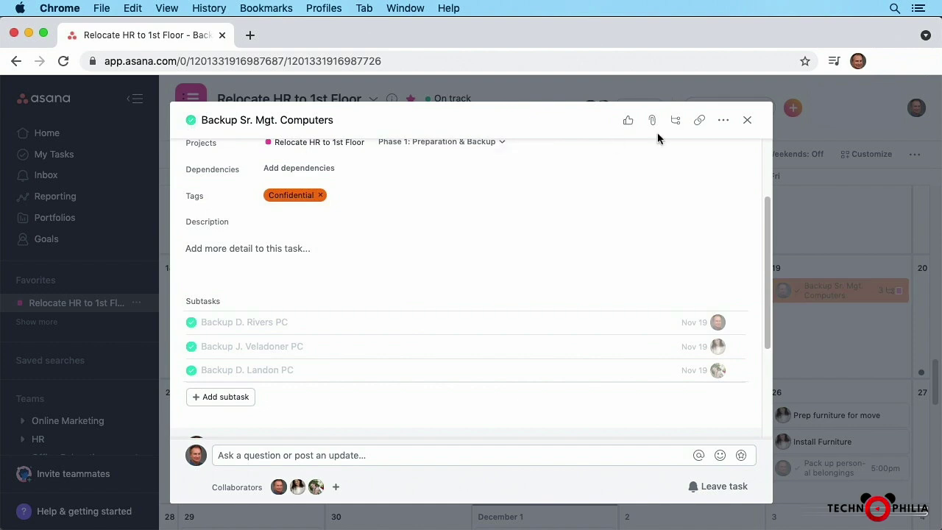
pyautogui.click(747, 120)
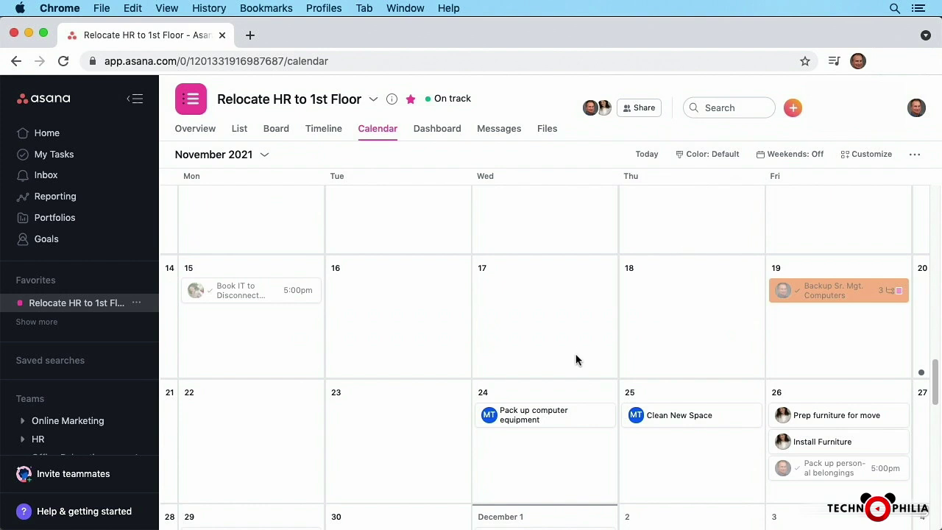
# Step: Mark the Pack up computer equipment task on November 24 complete in the project calendar
pyautogui.scroll(-2, 576, 359)
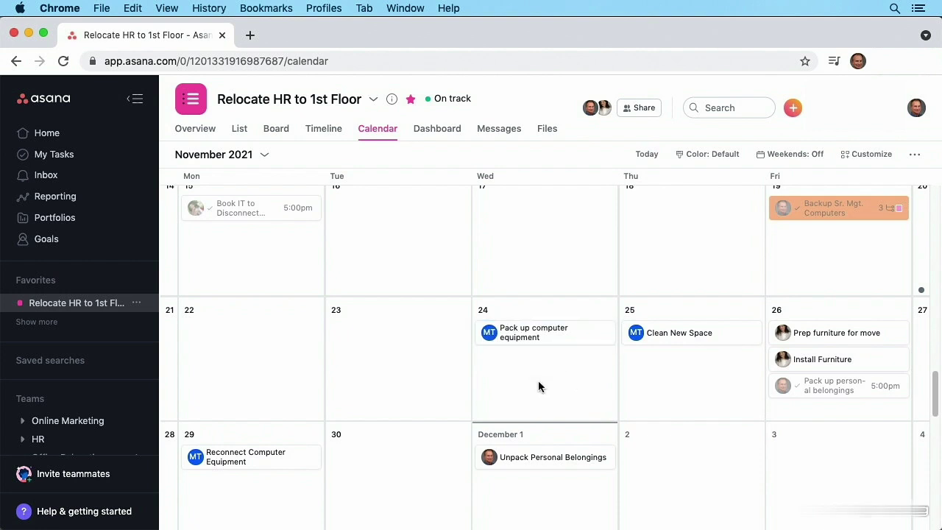
pyautogui.click(486, 333)
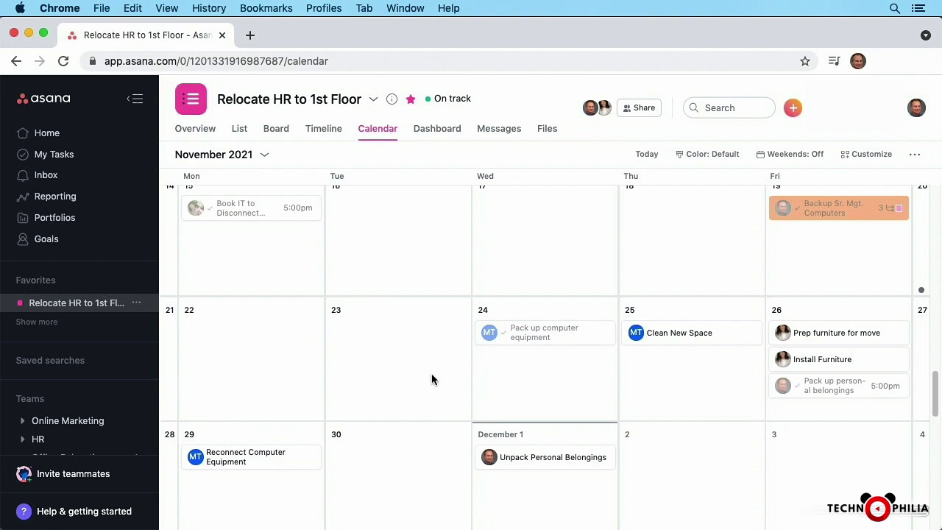
pyautogui.scroll(-2, 398, 369)
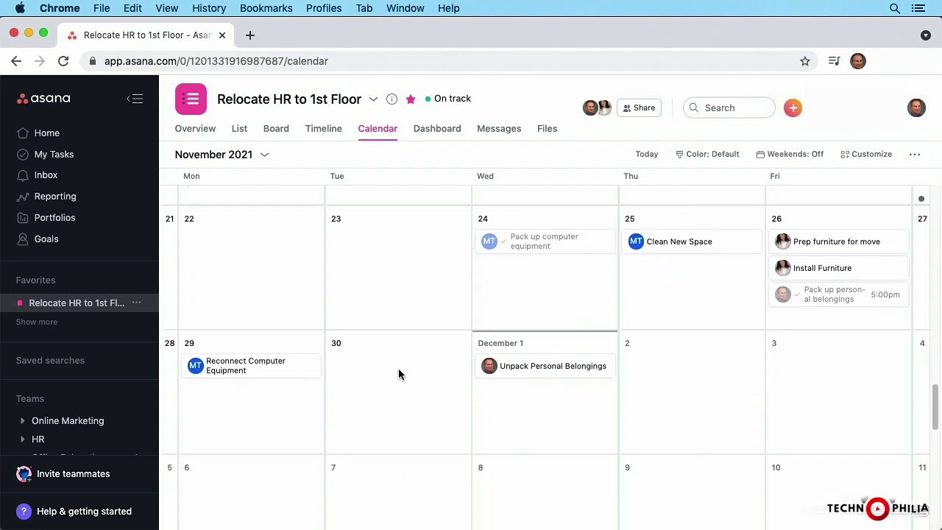
pyautogui.scroll(3, 398, 368)
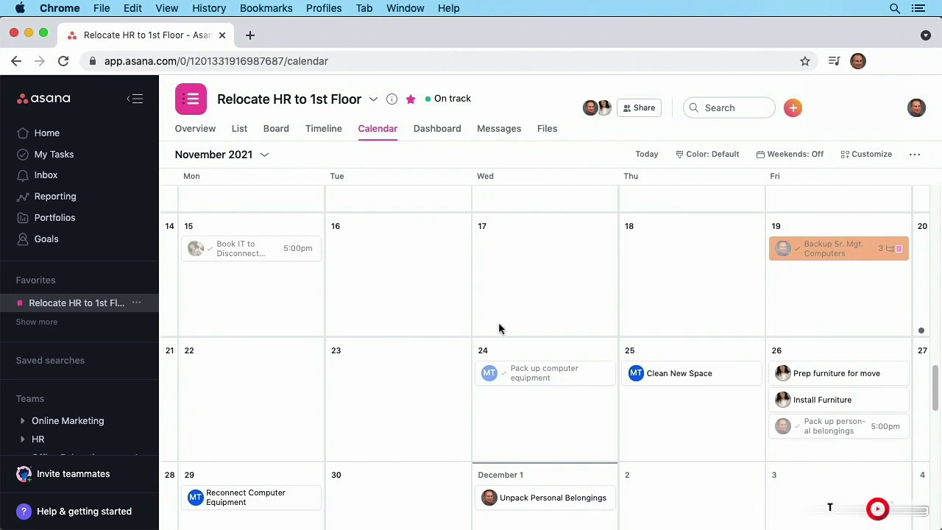
pyautogui.scroll(-1, 391, 420)
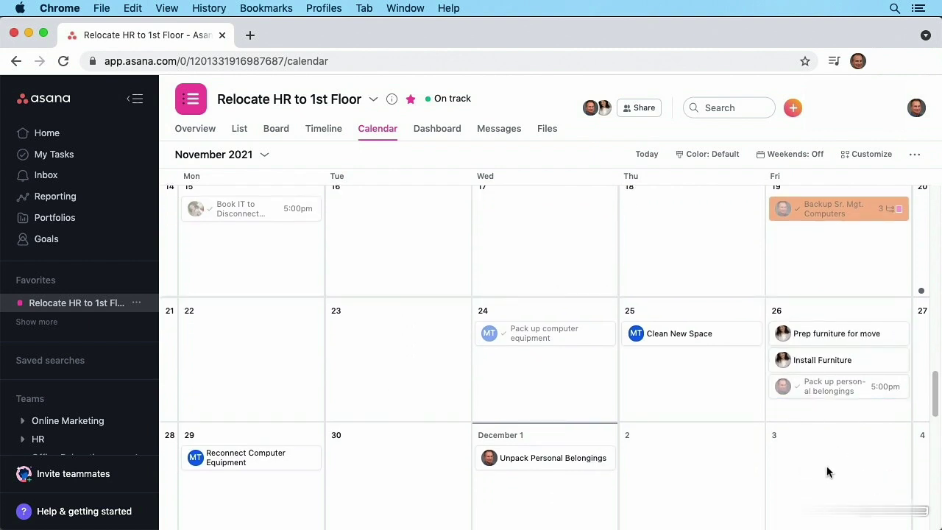
# Step: Go to the Office Relocation team's calendar and review its scheduled tasks through November and December 2021
pyautogui.scroll(-1, 81, 418)
pyautogui.scroll(-2, 81, 418)
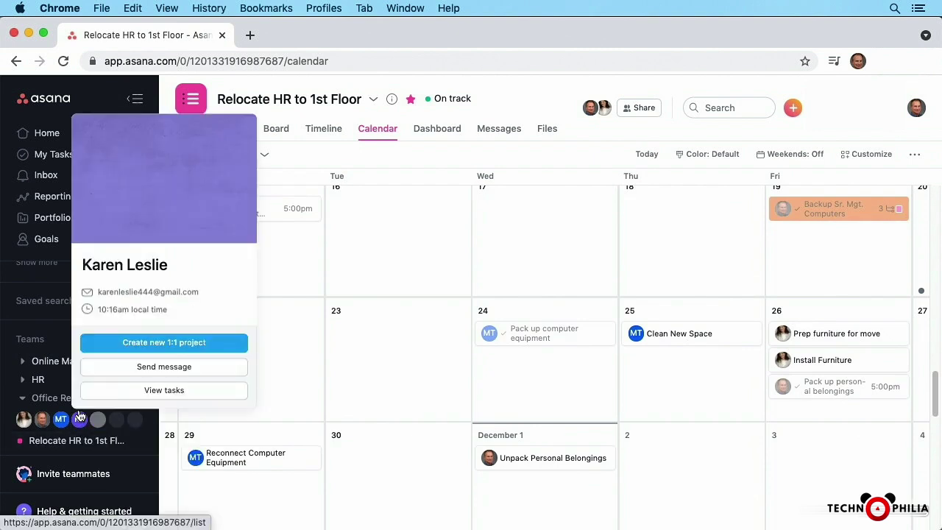
pyautogui.click(42, 402)
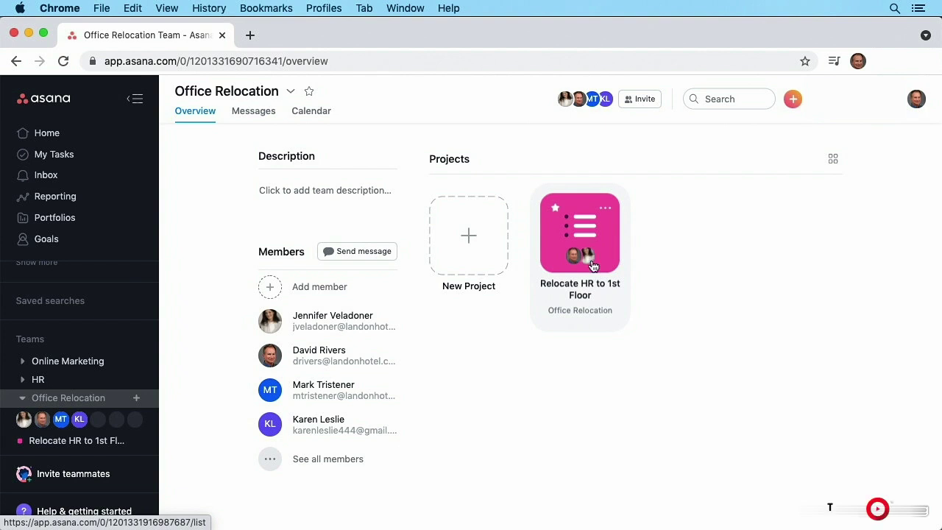
pyautogui.click(312, 112)
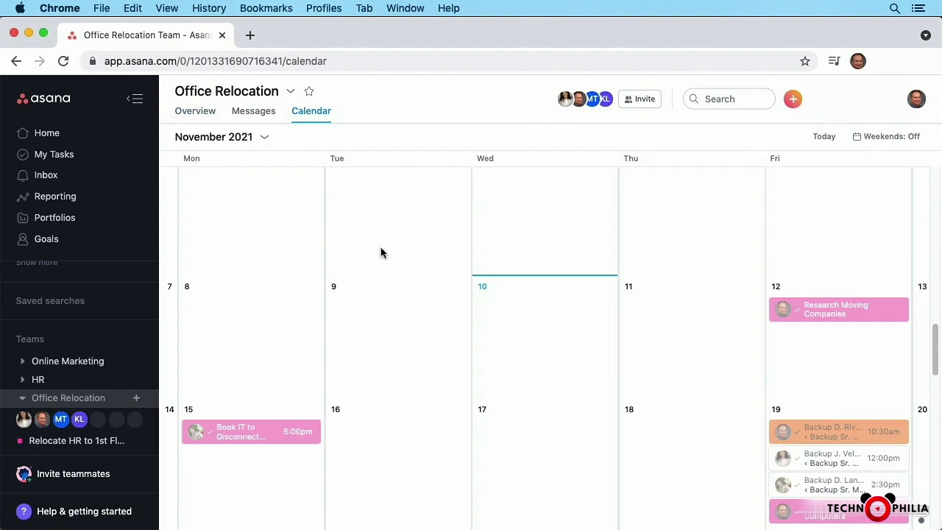
pyautogui.scroll(-3, 413, 334)
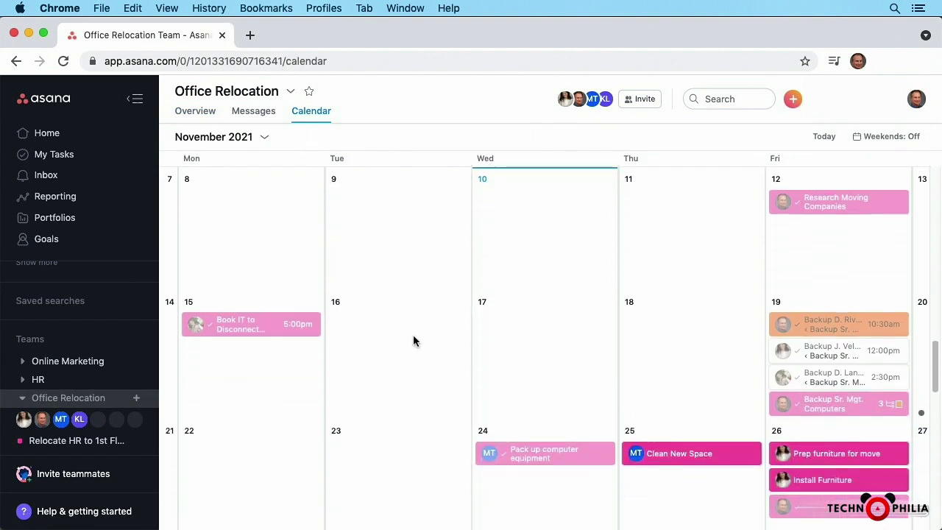
pyautogui.scroll(-5, 413, 336)
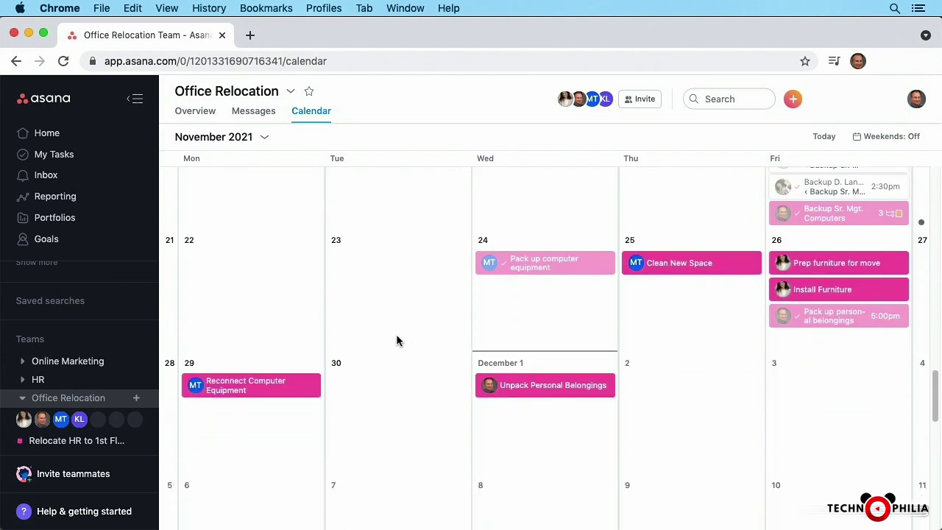
pyautogui.scroll(-5, 396, 340)
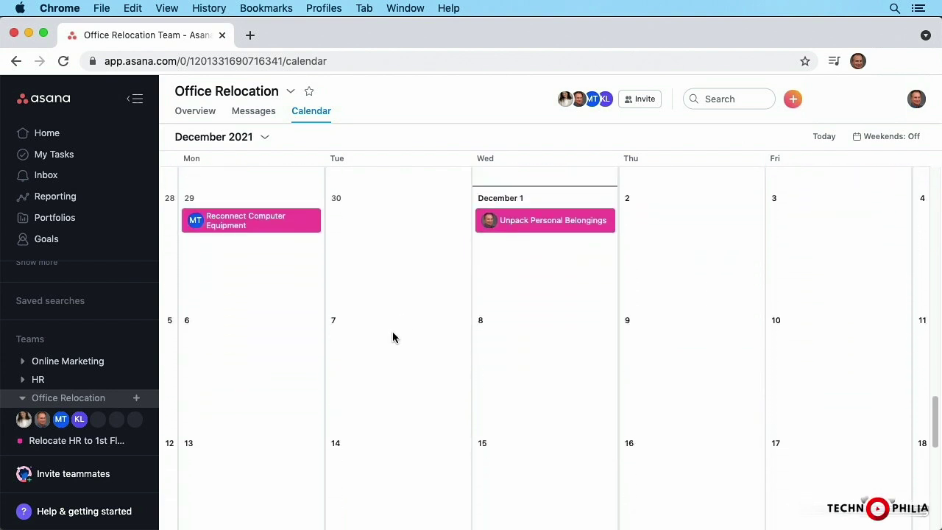
pyautogui.scroll(6, 392, 337)
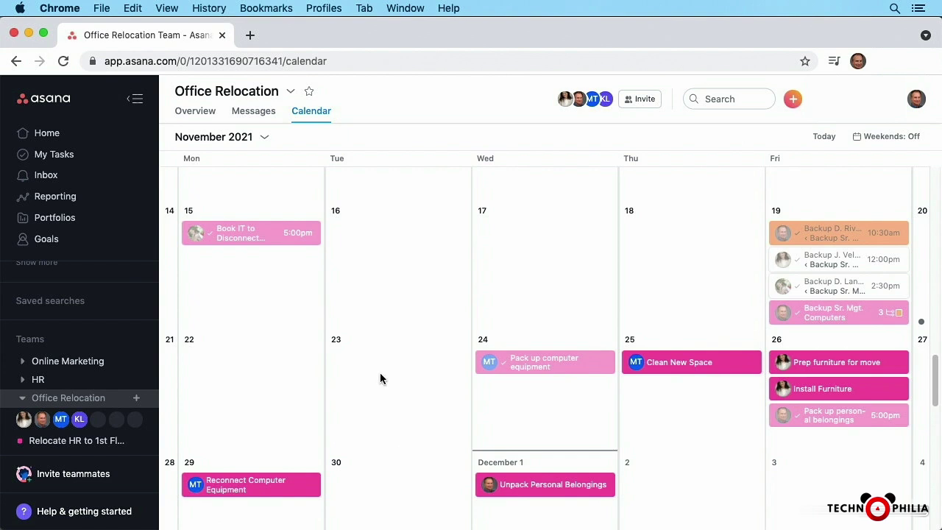
# Step: Go to the My Tasks calendar and review the scheduled tasks week by week through November 26, 2021
pyautogui.click(54, 154)
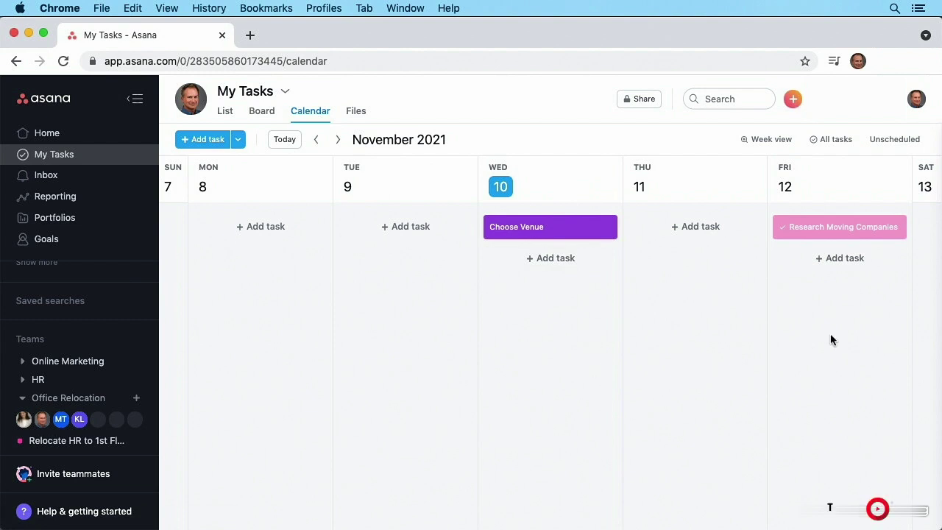
pyautogui.click(339, 139)
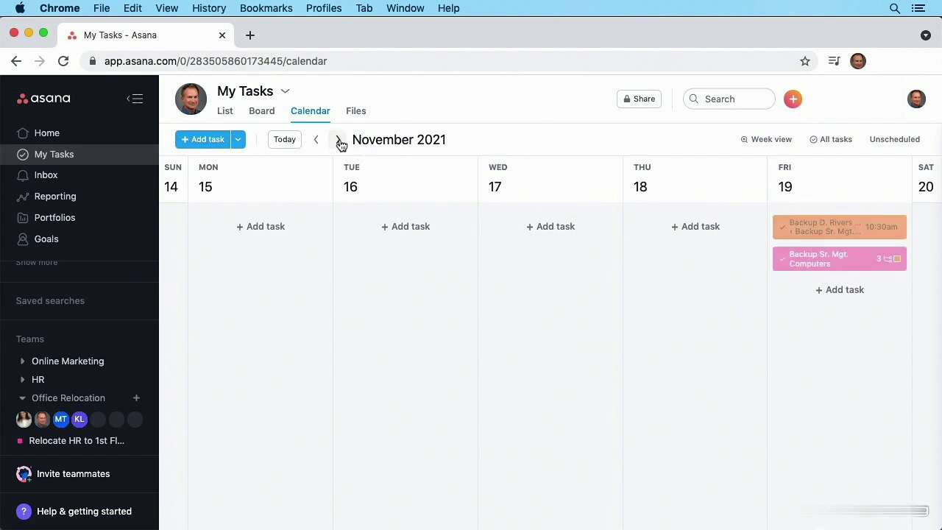
pyautogui.click(338, 140)
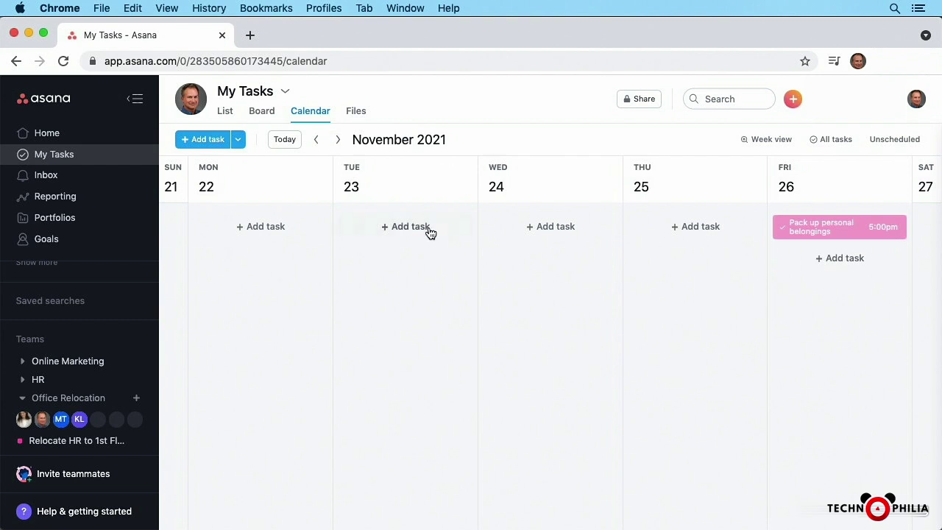
pyautogui.click(316, 139)
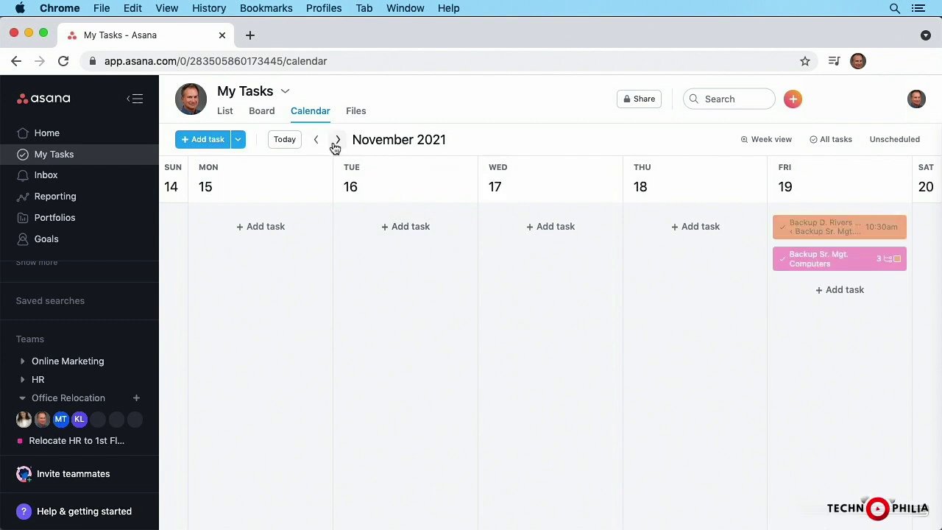
pyautogui.click(339, 140)
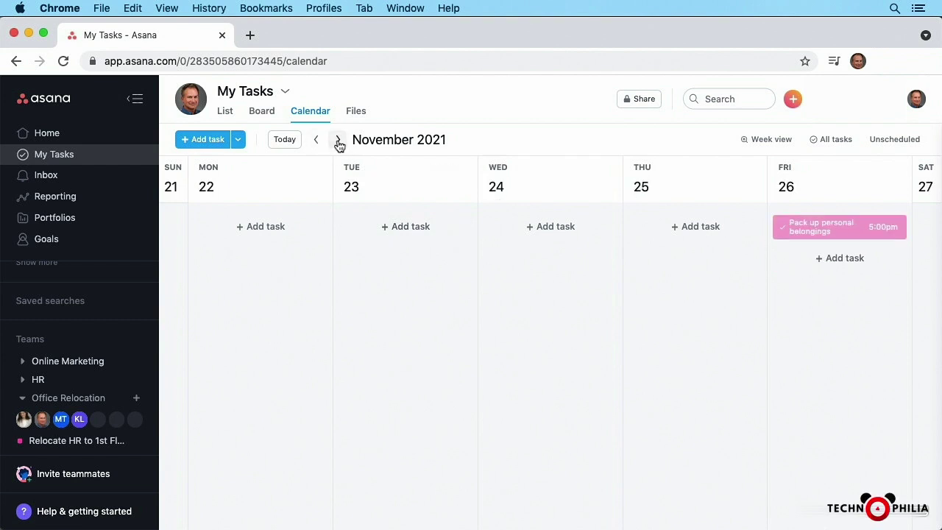
# Step: Add a task named Follow up on Employee Backups on Tuesday, November 23 in the My Tasks calendar
pyautogui.click(403, 229)
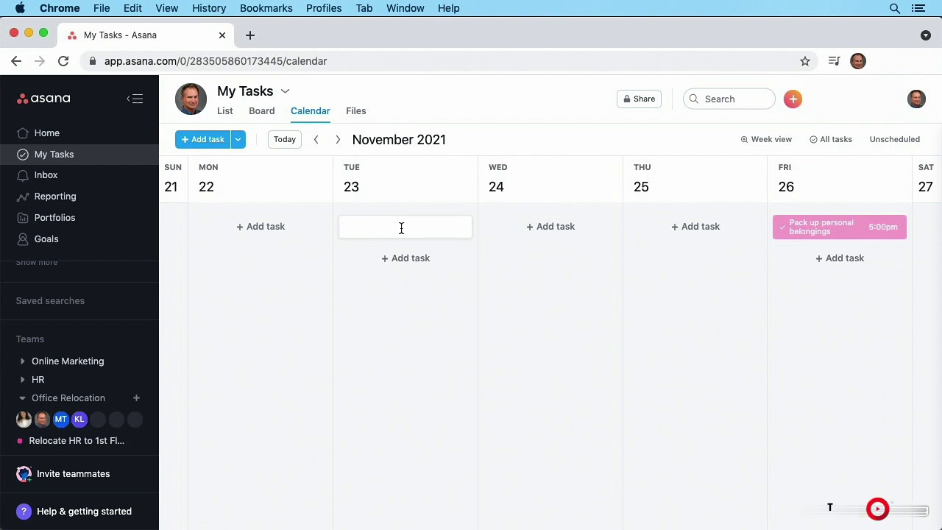
pyautogui.write('Follow up on')
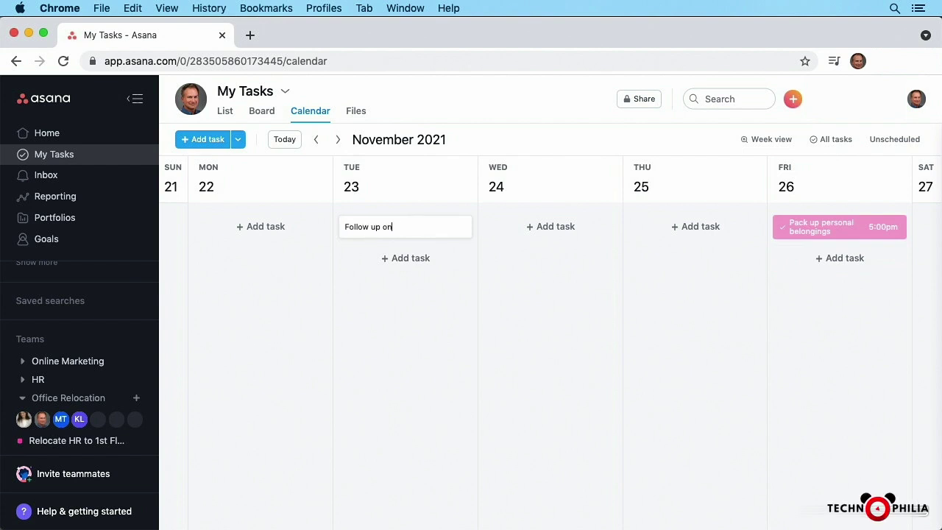
pyautogui.write(' Empl')
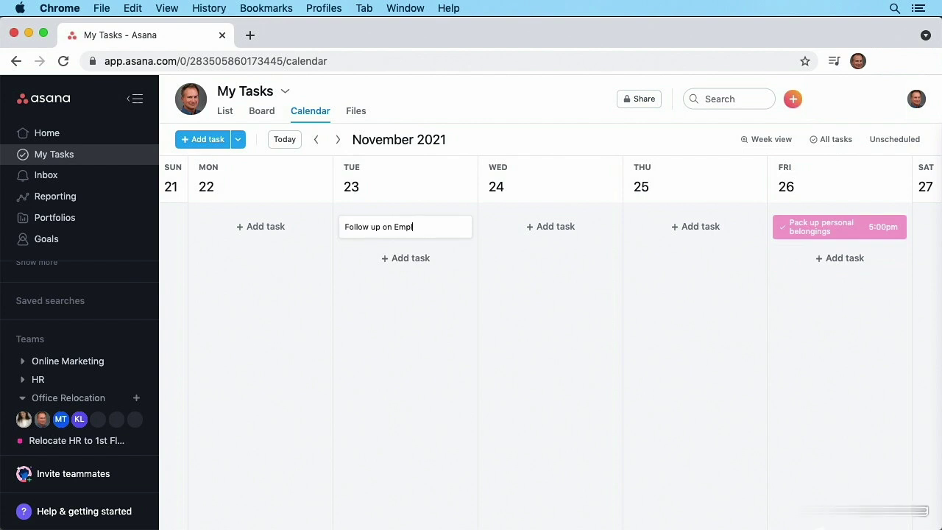
pyautogui.write('oyee Backups')
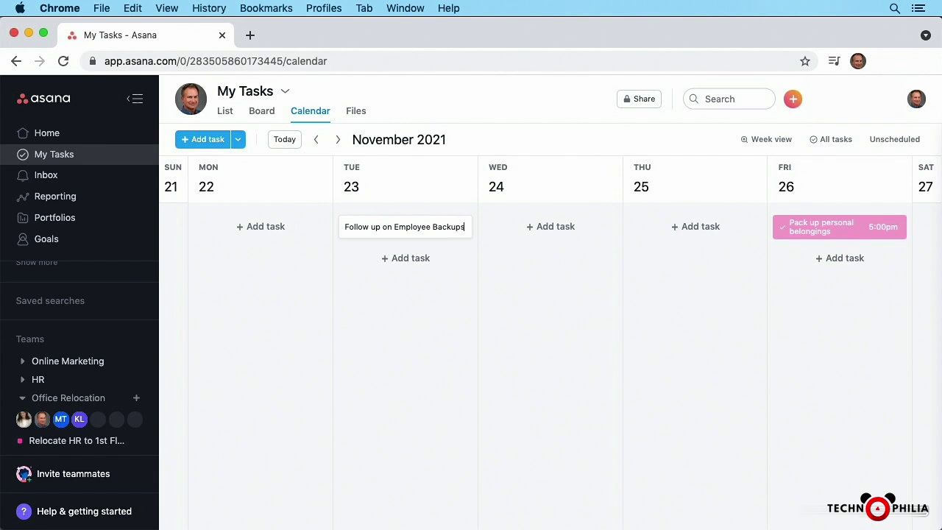
# Step: Inspect the Follow up on Employee Backups task's details and due date, and reschedule it to Wednesday, November 24 in the calendar
pyautogui.click(386, 231)
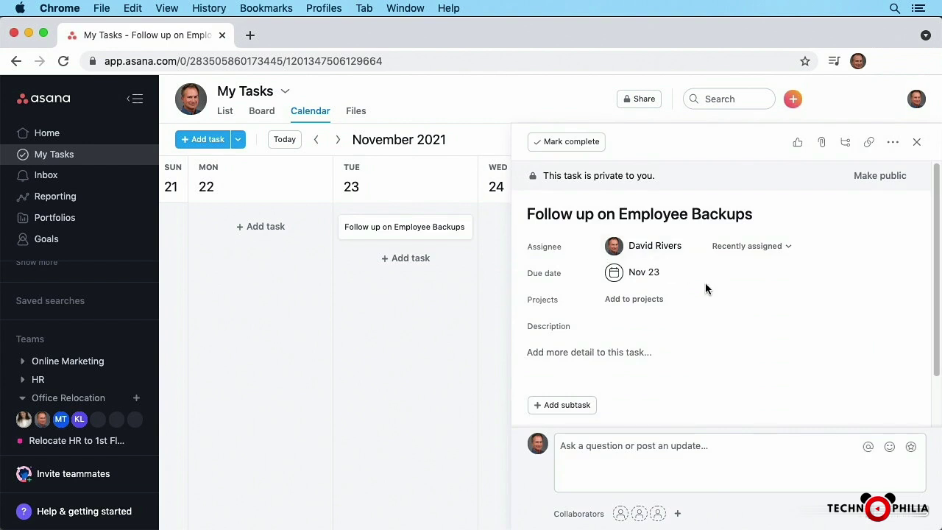
pyautogui.click(644, 274)
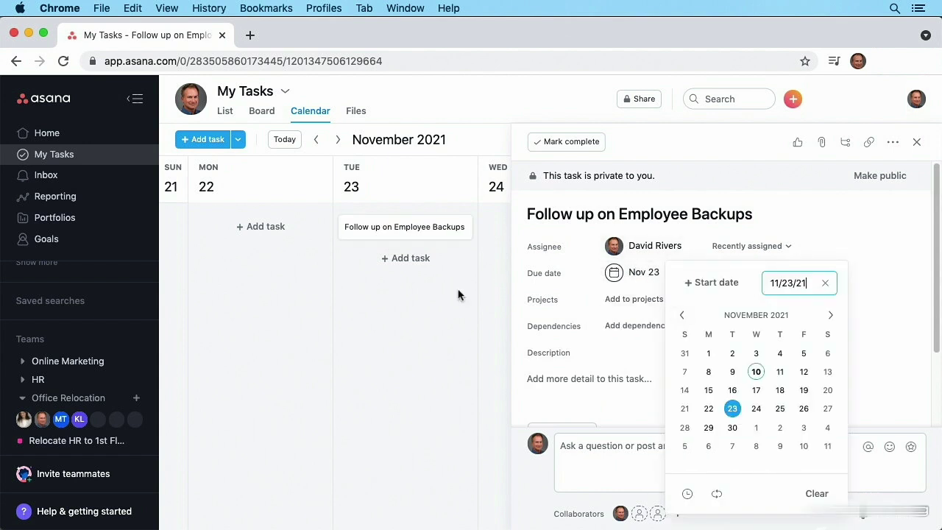
pyautogui.click(437, 305)
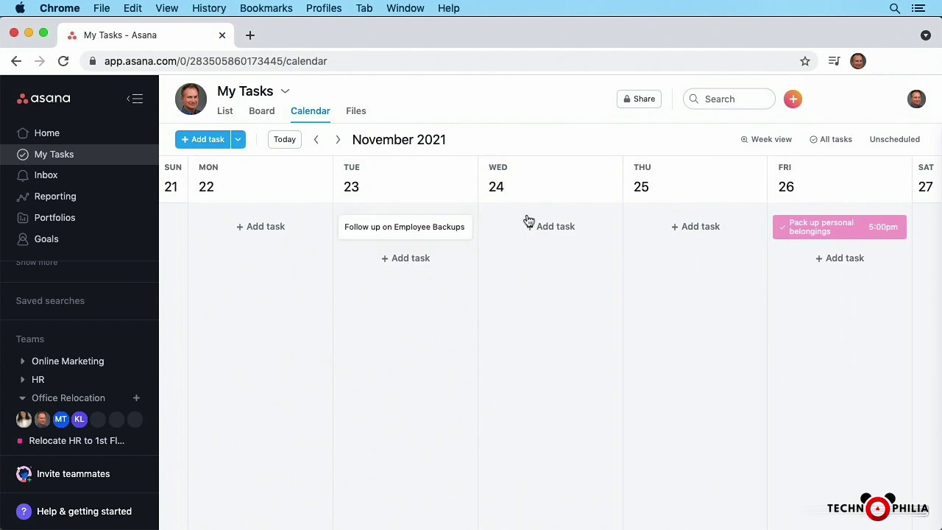
pyautogui.moveTo(417, 229); pyautogui.dragTo(530, 231)
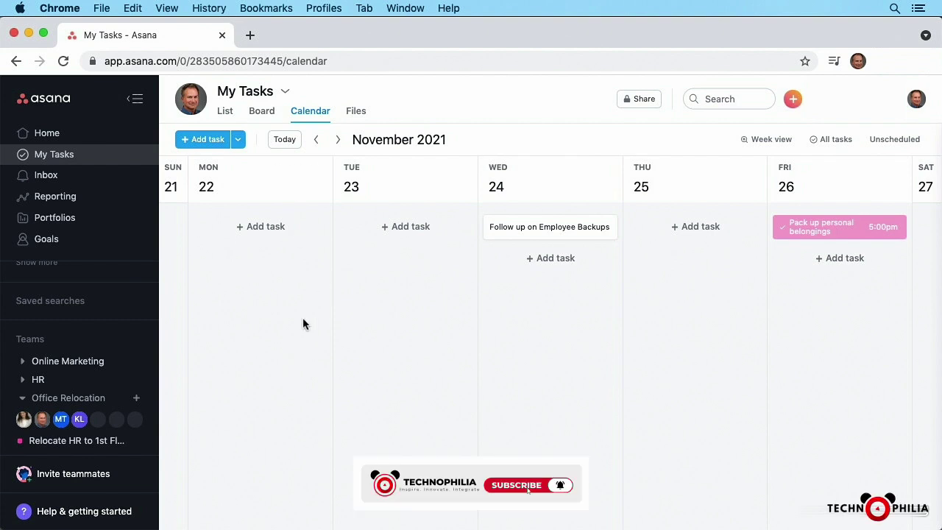
# Step: Open the first Office Relocation team member's profile and review their calendar of tasks through November and early December 2021
pyautogui.moveTo(22, 424)
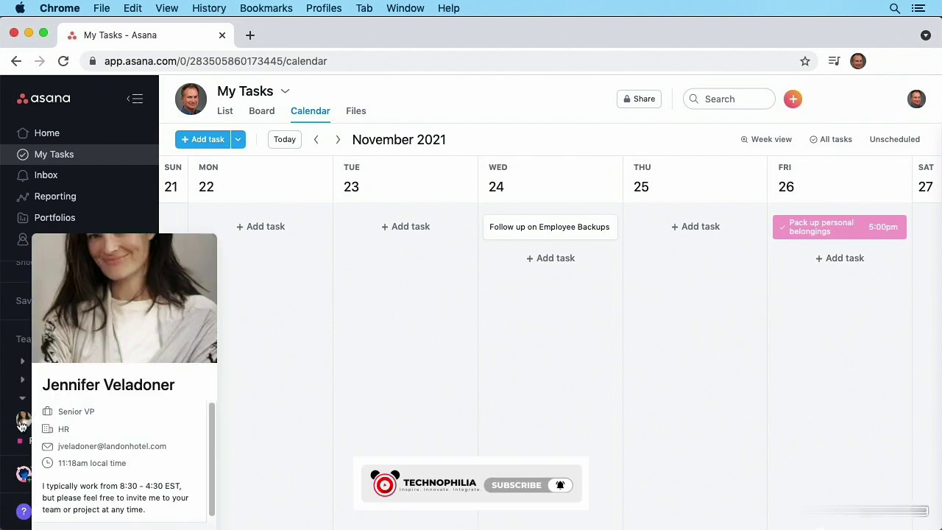
pyautogui.click(22, 423)
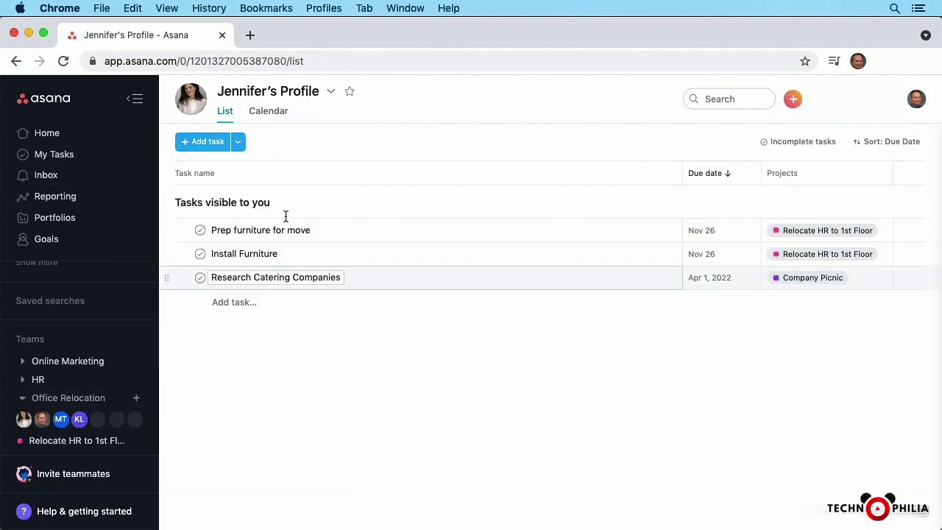
pyautogui.click(281, 114)
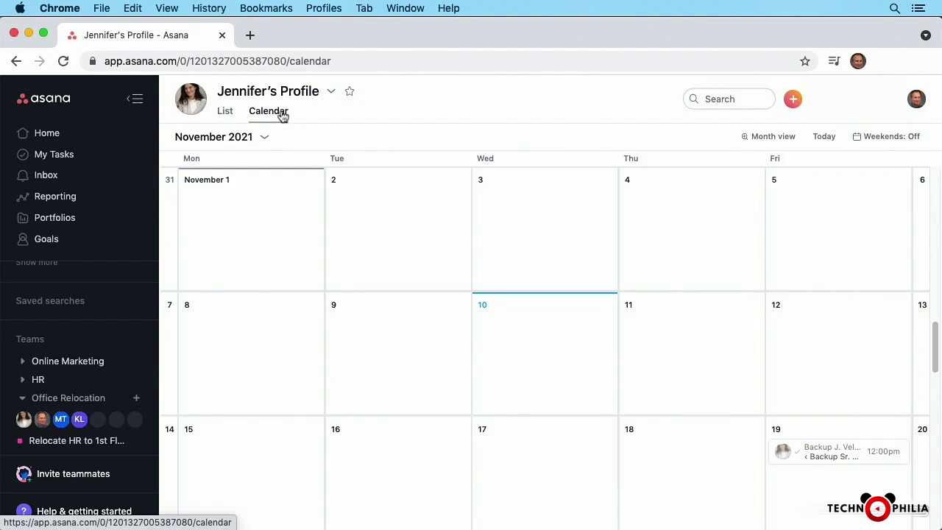
pyautogui.scroll(-5, 525, 361)
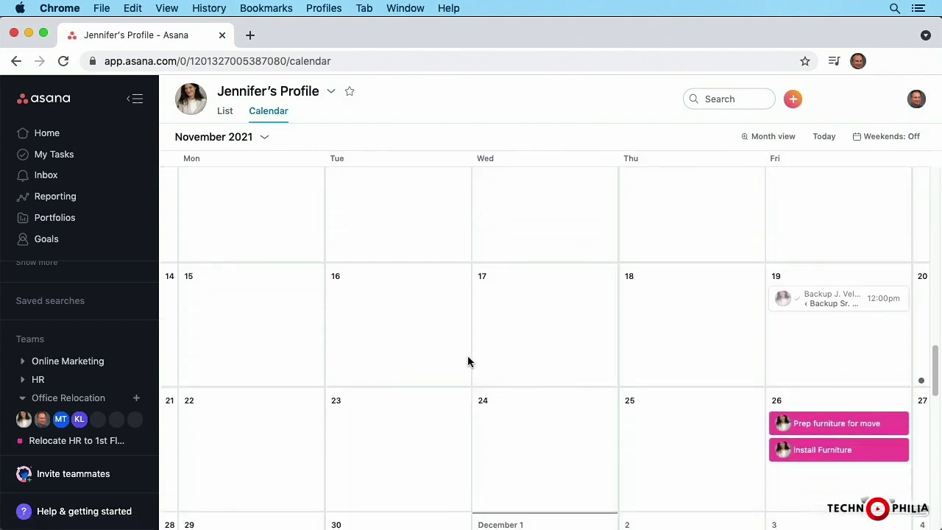
pyautogui.scroll(-2, 467, 361)
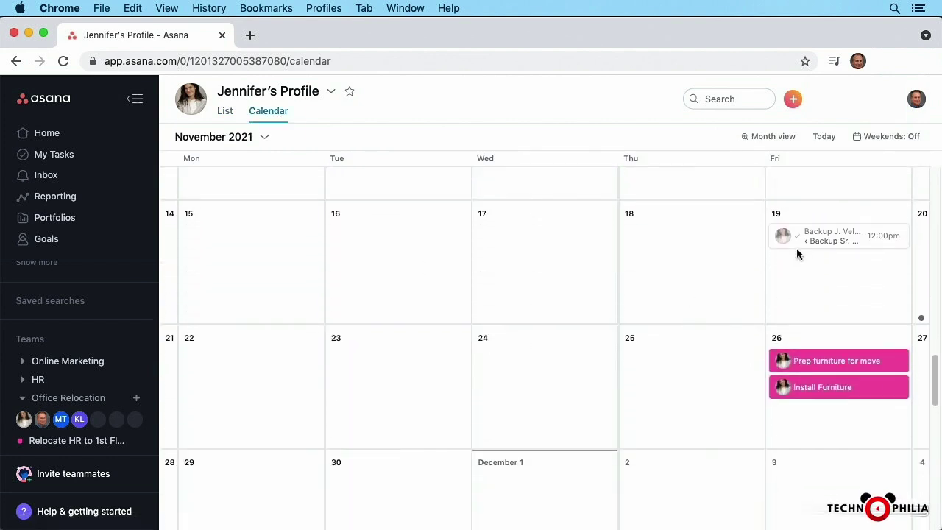
pyautogui.scroll(-4, 417, 358)
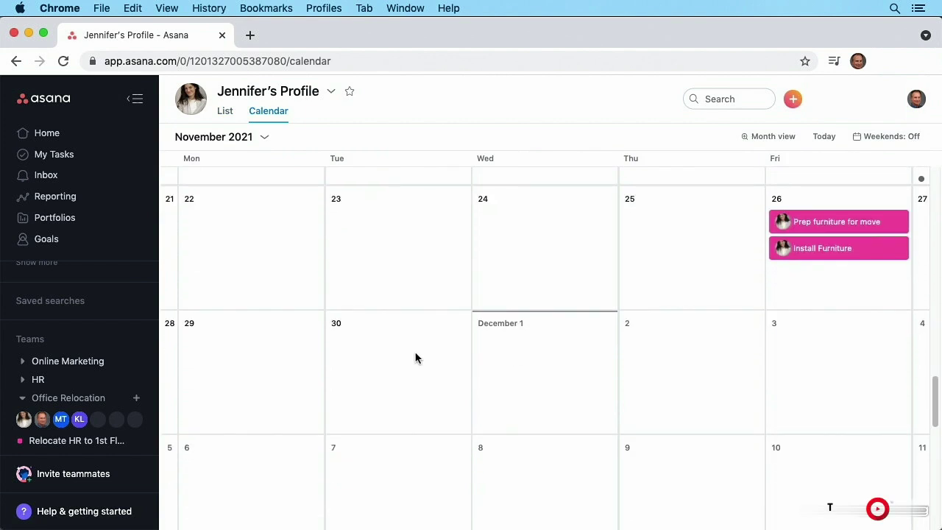
pyautogui.scroll(-2, 416, 358)
pyautogui.scroll(5, 416, 358)
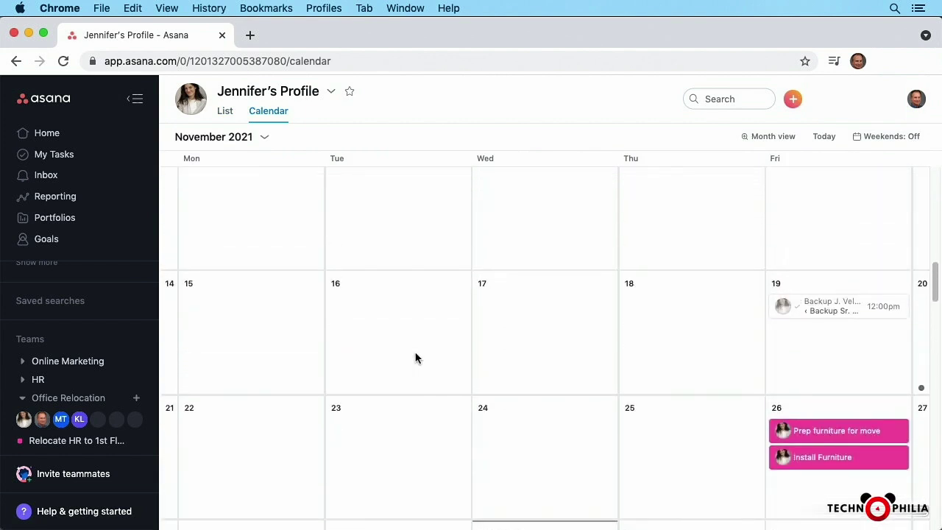
# Step: In the team member's November 26 tasks, toggle the completion of Prep furniture for move and mark Install Furniture complete
pyautogui.moveTo(871, 440)
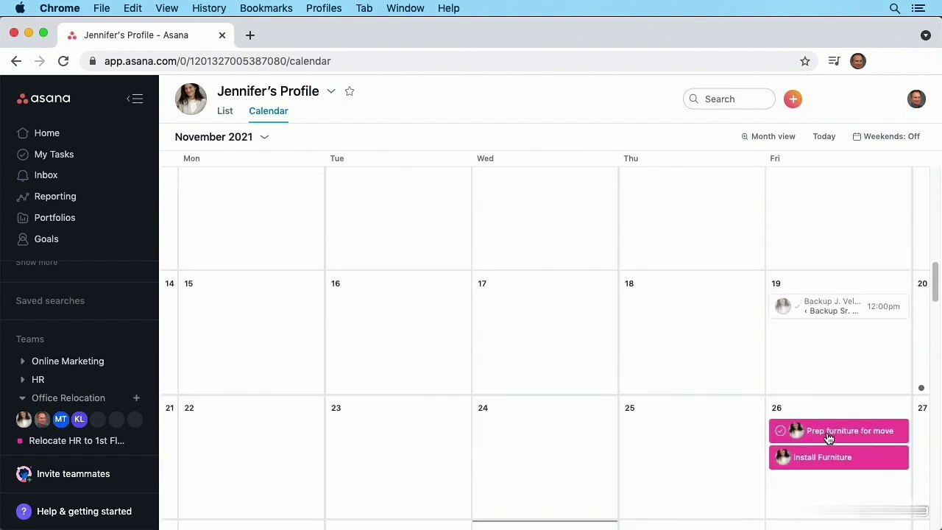
pyautogui.click(782, 435)
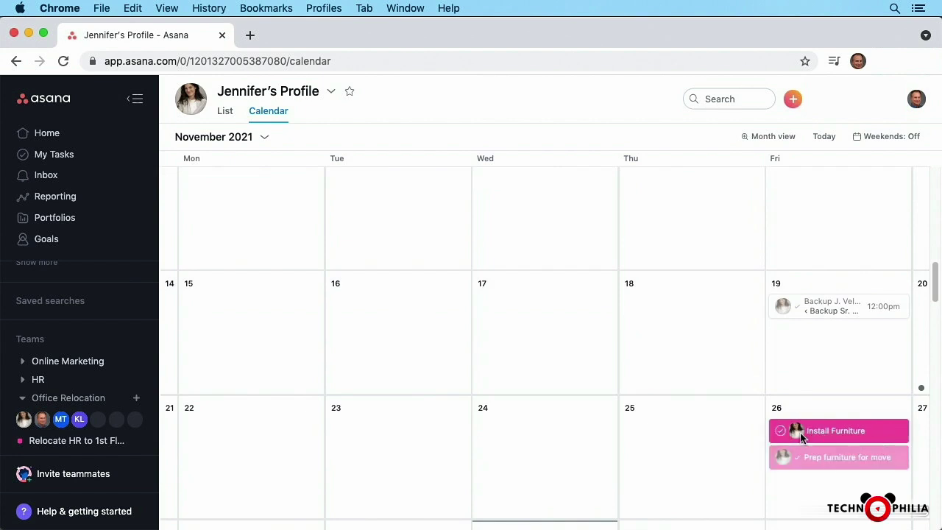
pyautogui.click(780, 436)
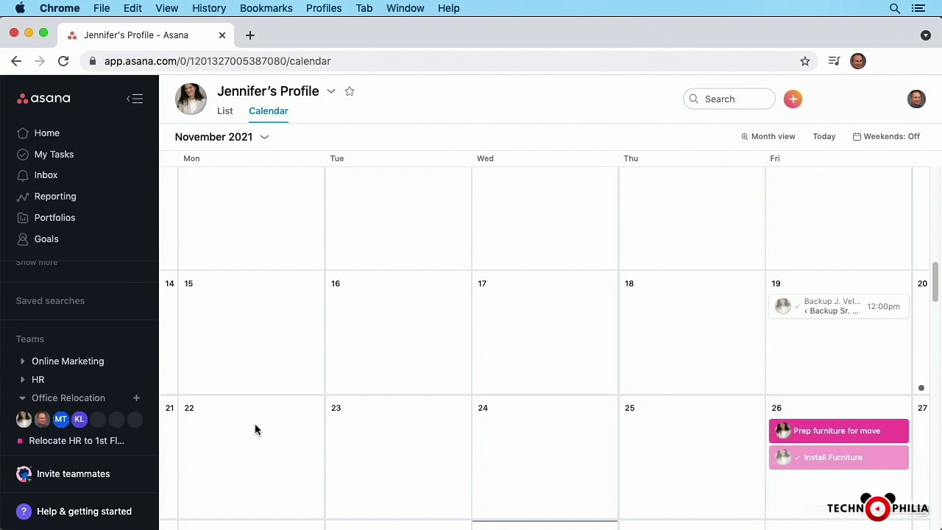
# Step: Return to the task list of the favorite project Relocate HR to 1st Floor
pyautogui.scroll(3, 92, 405)
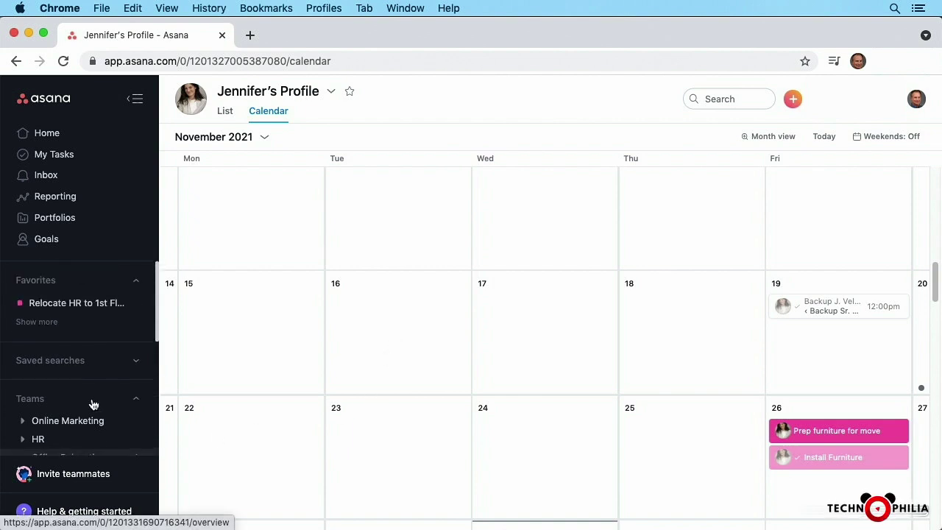
pyautogui.click(76, 304)
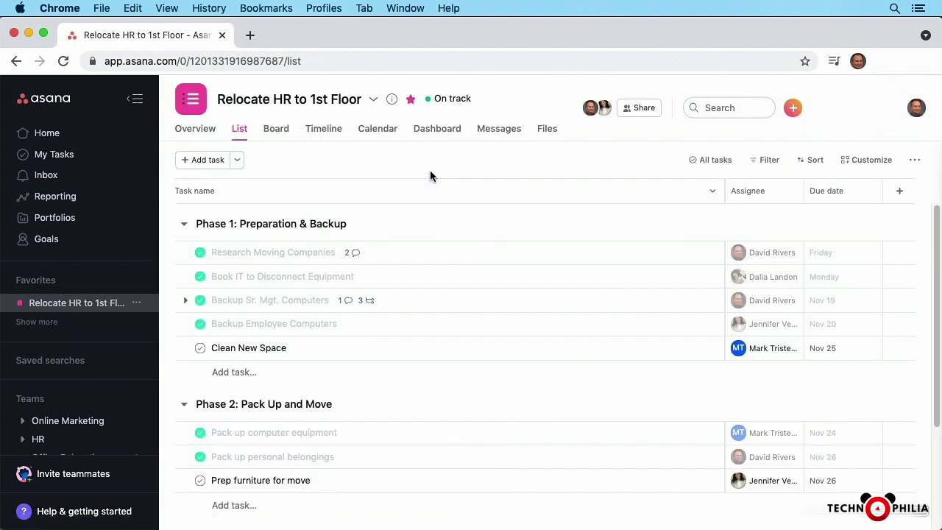